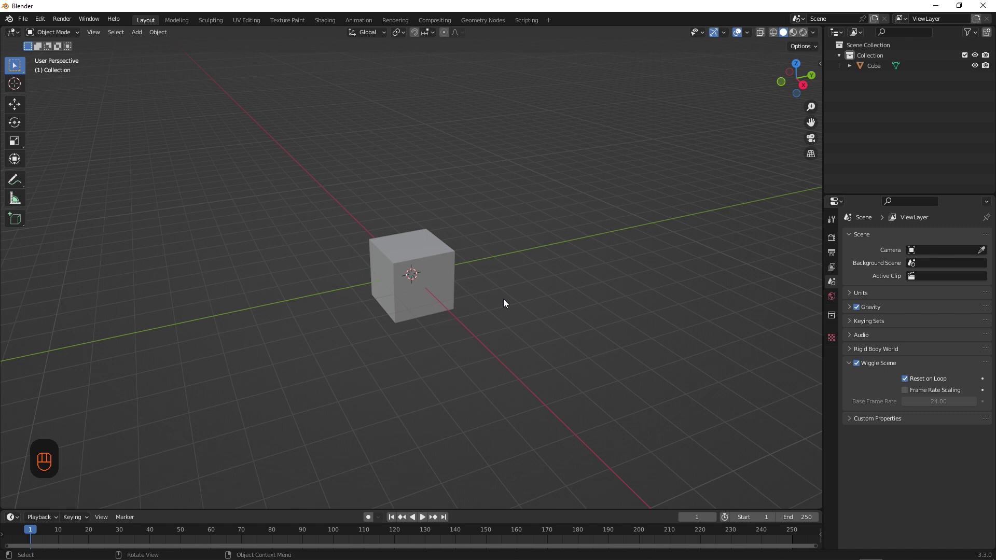
# - Put the cube in Edit Mode with all geometry deselected
pyautogui.click(404, 290)
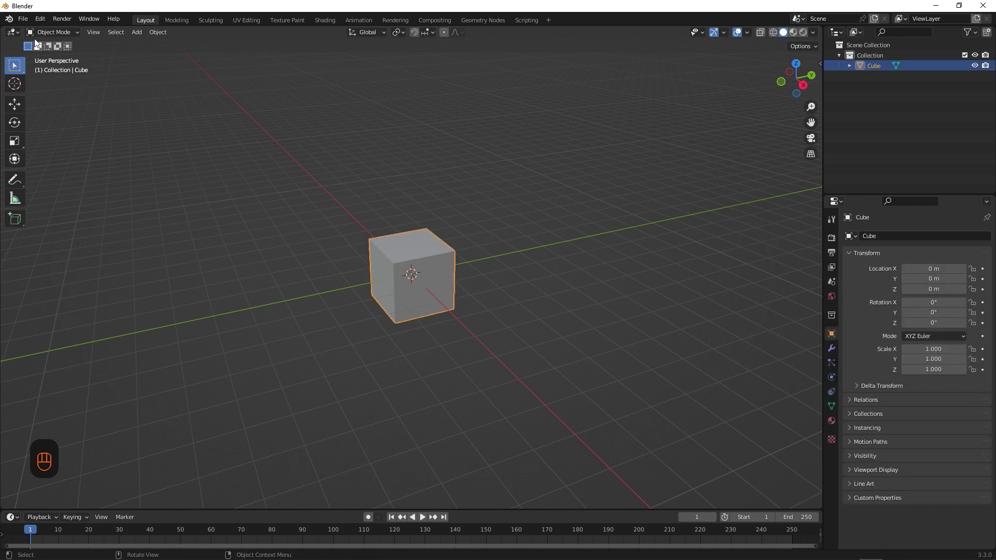
pyautogui.click(59, 32)
pyautogui.click(67, 57)
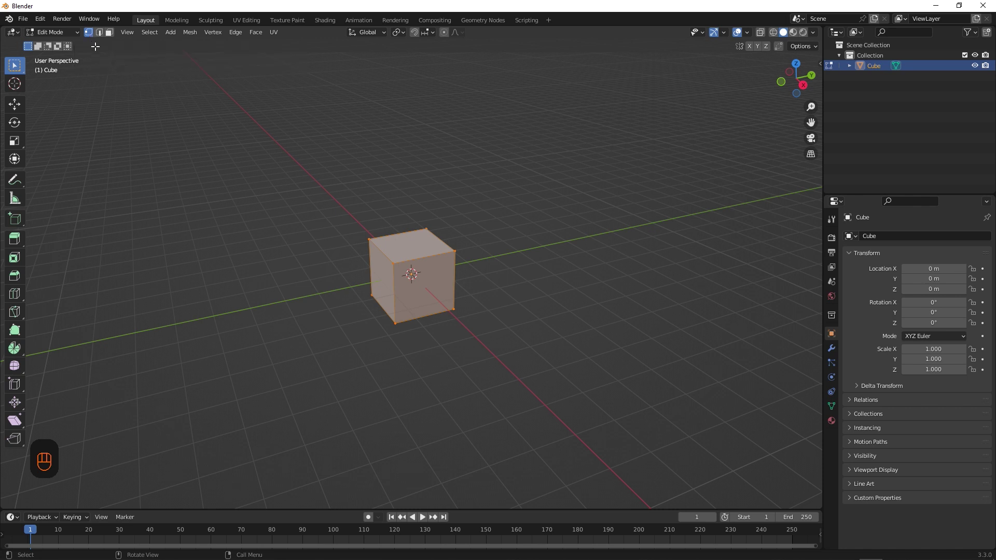
pyautogui.hotkey('alt', 'a')
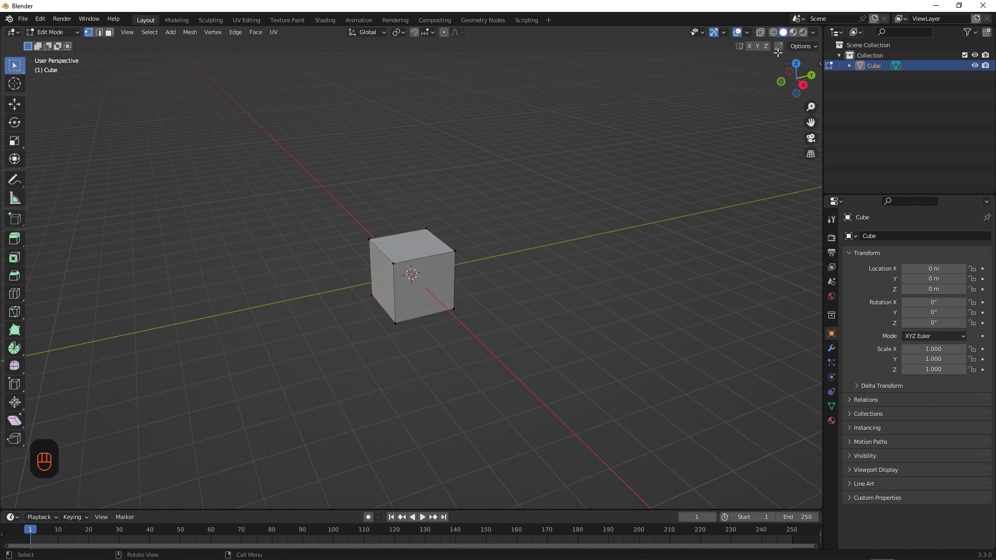
# - Enable X mesh mirroring, test it with a Z move, and undo the move
pyautogui.click(748, 46)
pyautogui.click(15, 103)
pyautogui.moveTo(391, 228)
pyautogui.mouseDown()
pyautogui.moveTo(393, 263)
pyautogui.moveTo(396, 251)
pyautogui.mouseUp()
pyautogui.hotkey('ctrl', 'z')
pyautogui.hotkey('ctrl', 'z')
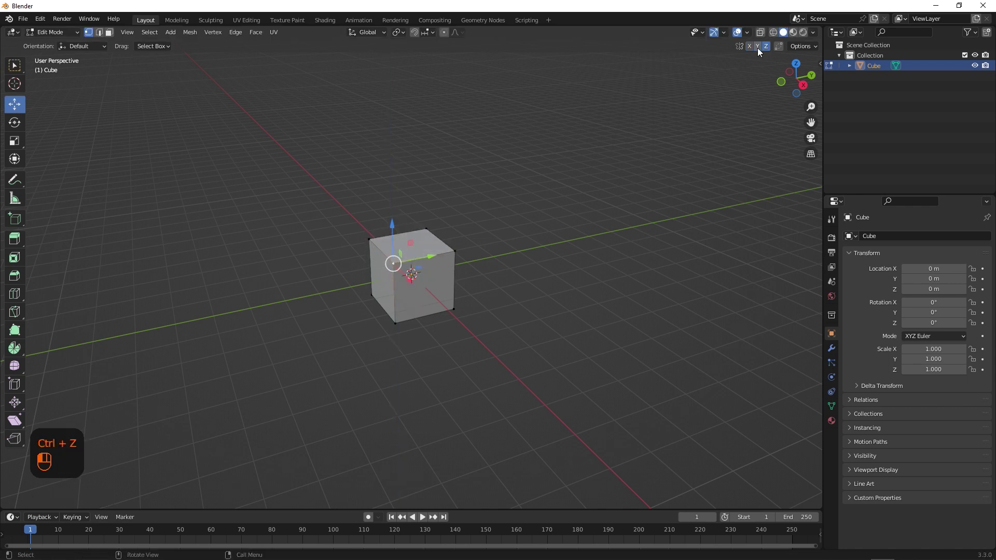
# - Enable Y mesh mirroring, test and undo another Z move, and return to Object Mode
pyautogui.click(758, 45)
pyautogui.click(748, 46)
pyautogui.moveTo(403, 232); pyautogui.dragTo(397, 261)
pyautogui.hotkey('ctrl', 'z')
pyautogui.press('Tab')
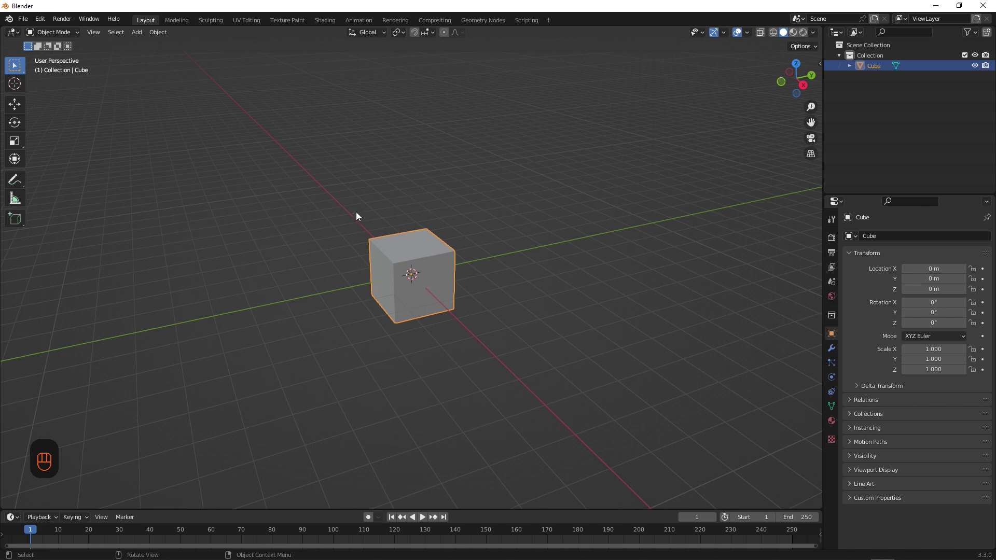
# - Delete the default cube and add a Suzanne monkey mesh at the origin
pyautogui.click(371, 226)
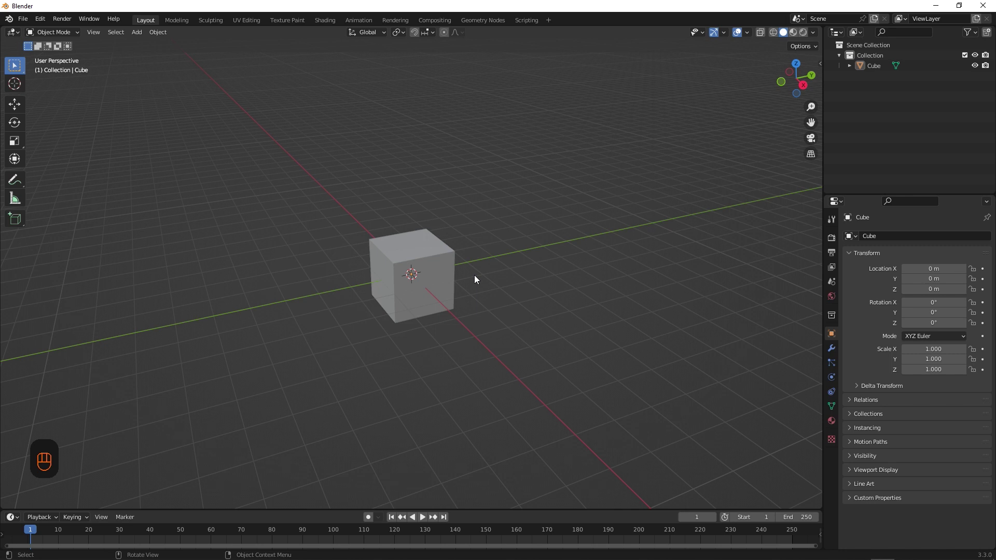
pyautogui.click(414, 268)
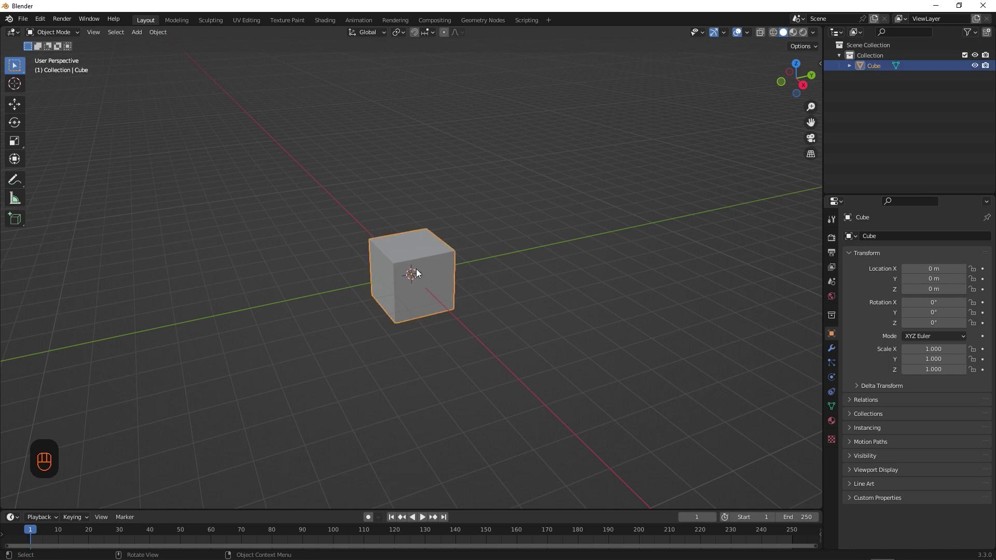
pyautogui.press('Delete')
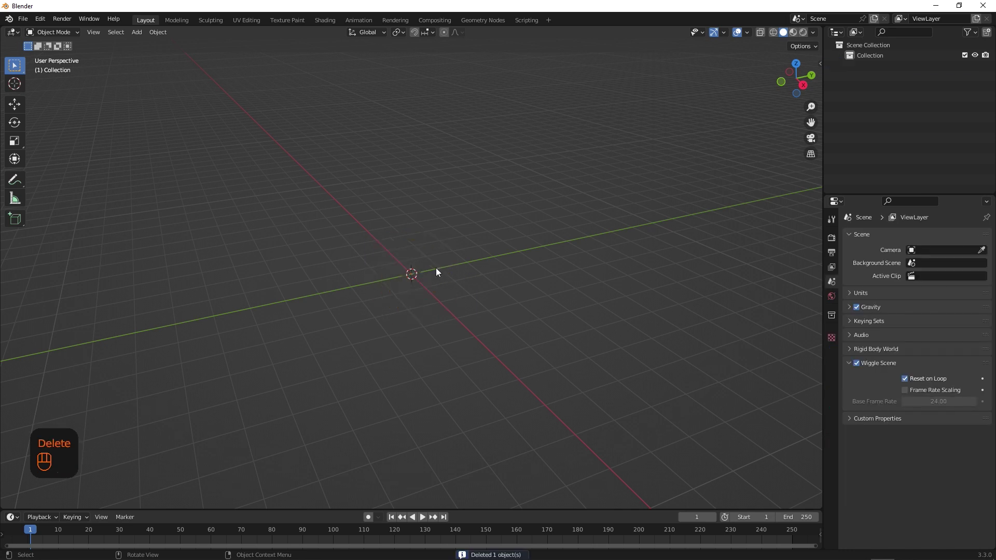
pyautogui.hotkey('shift', 'a')
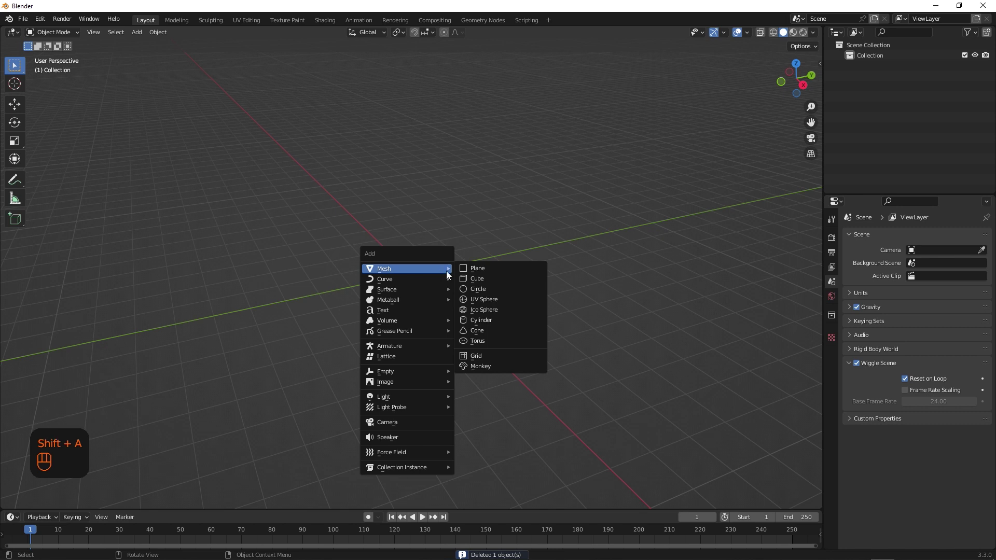
pyautogui.click(483, 368)
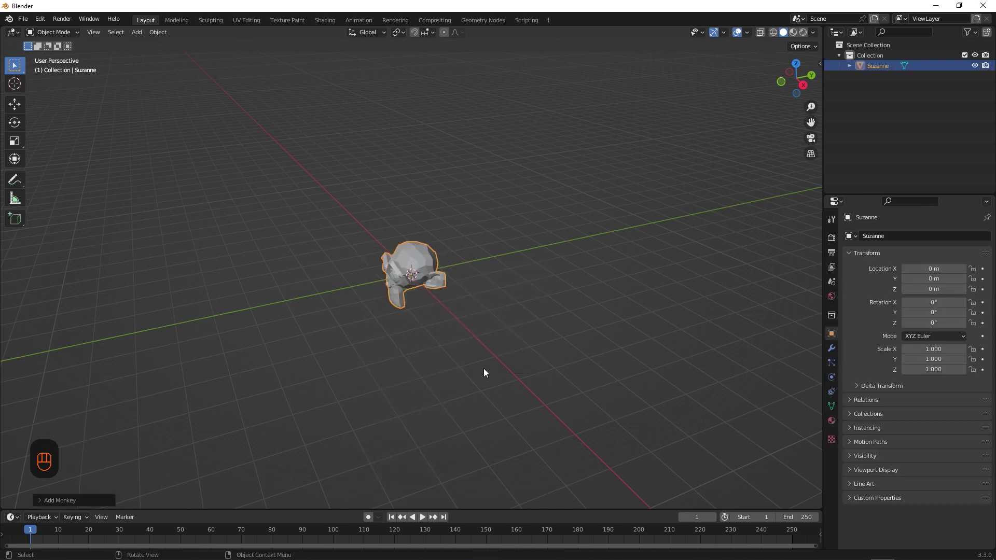
# - Put Suzanne in Edit Mode and box-select only its left ear vertices
pyautogui.click(60, 28)
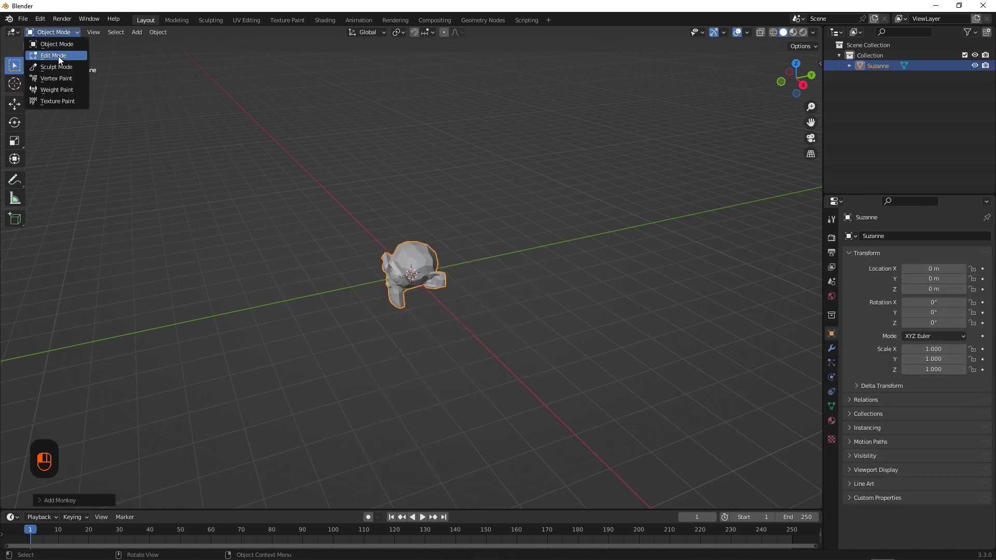
pyautogui.click(58, 56)
pyautogui.moveTo(436, 257)
pyautogui.mouseDown(button='middle')
pyautogui.moveTo(353, 253)
pyautogui.moveTo(332, 222)
pyautogui.mouseUp(button='middle')
pyautogui.scroll(5, 354, 253)
pyautogui.moveTo(332, 223); pyautogui.dragTo(379, 317)
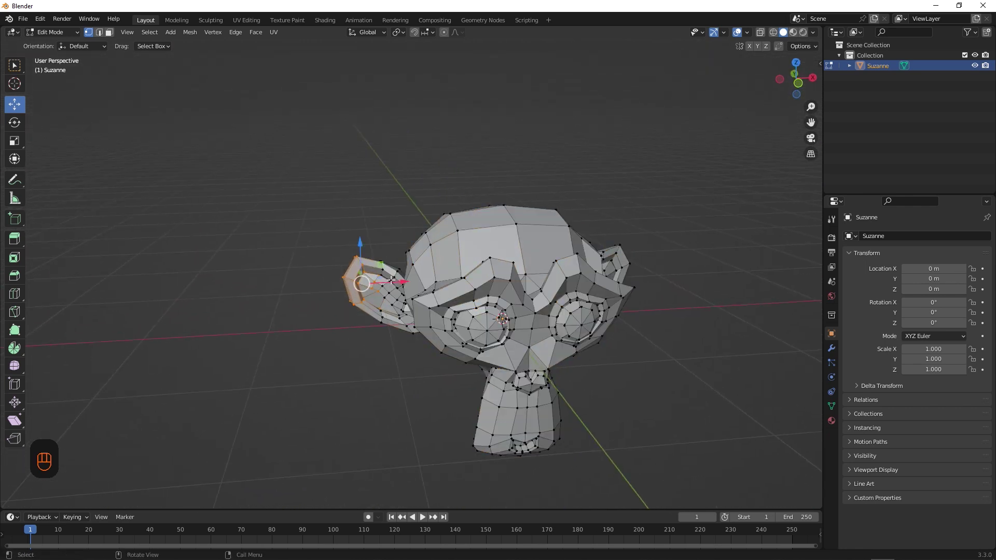
# - Stretch the ear outward along X, raise it along Z, and return to Object Mode
pyautogui.moveTo(396, 282); pyautogui.dragTo(333, 284)
pyautogui.moveTo(294, 247); pyautogui.dragTo(295, 227)
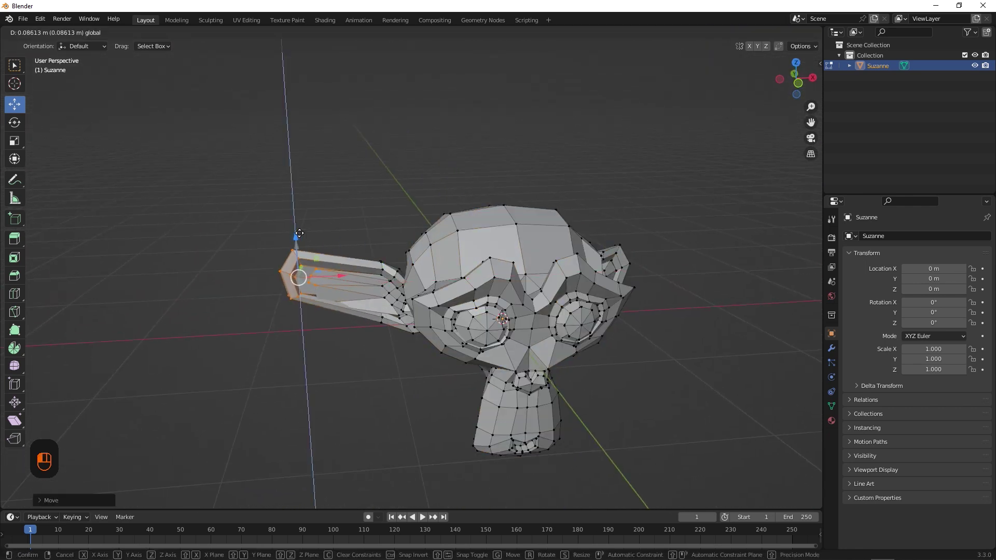
pyautogui.hotkey('alt', 'a')
pyautogui.click(51, 32)
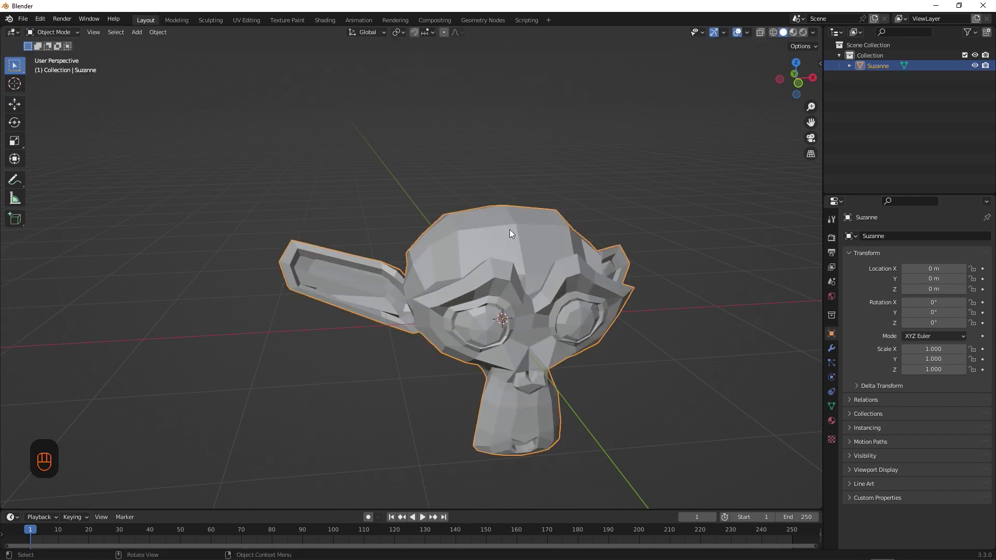
# - Add a Mirror modifier to Suzanne, keeping Axis X enabled after toggling it
pyautogui.click(831, 351)
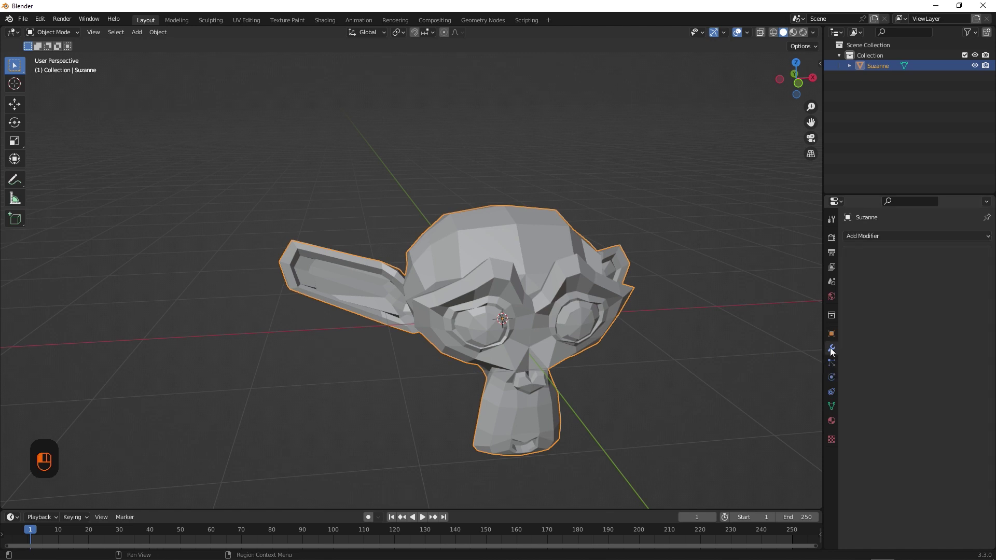
pyautogui.click(893, 235)
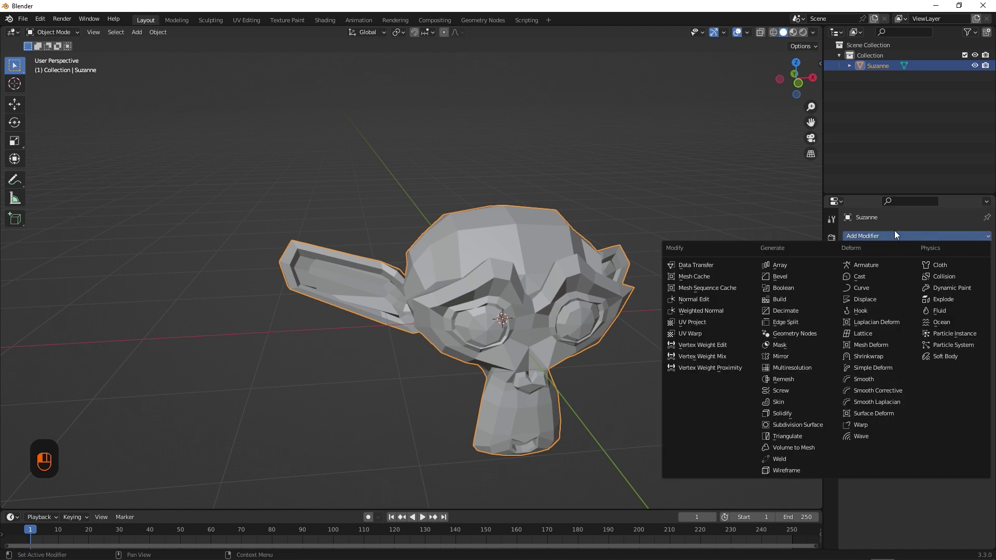
pyautogui.click(815, 355)
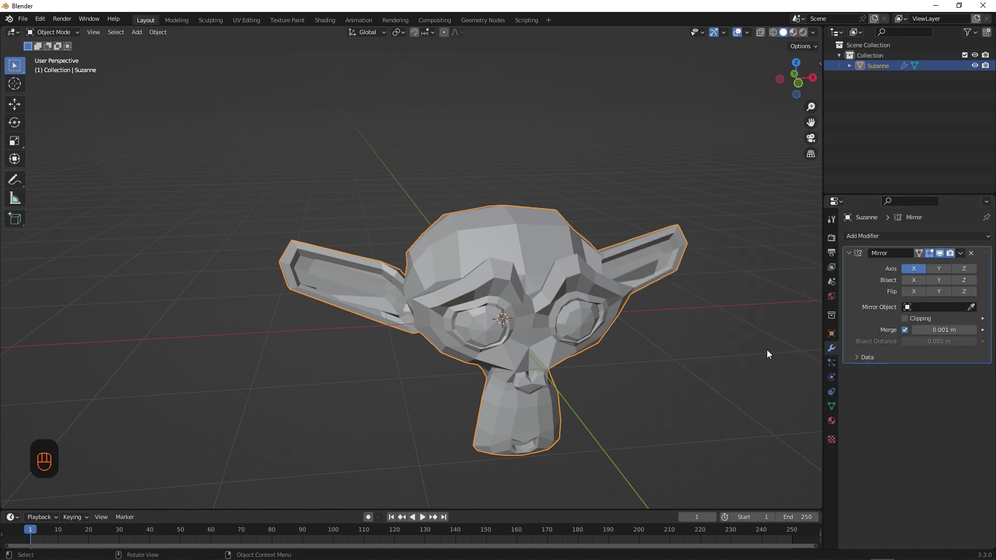
pyautogui.moveTo(767, 351); pyautogui.dragTo(693, 331, button='middle')
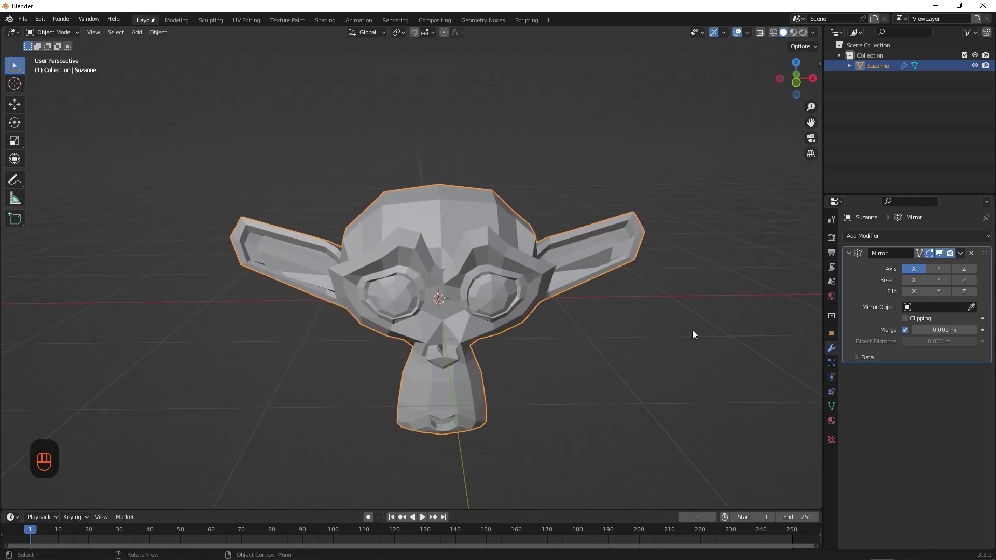
pyautogui.click(913, 269)
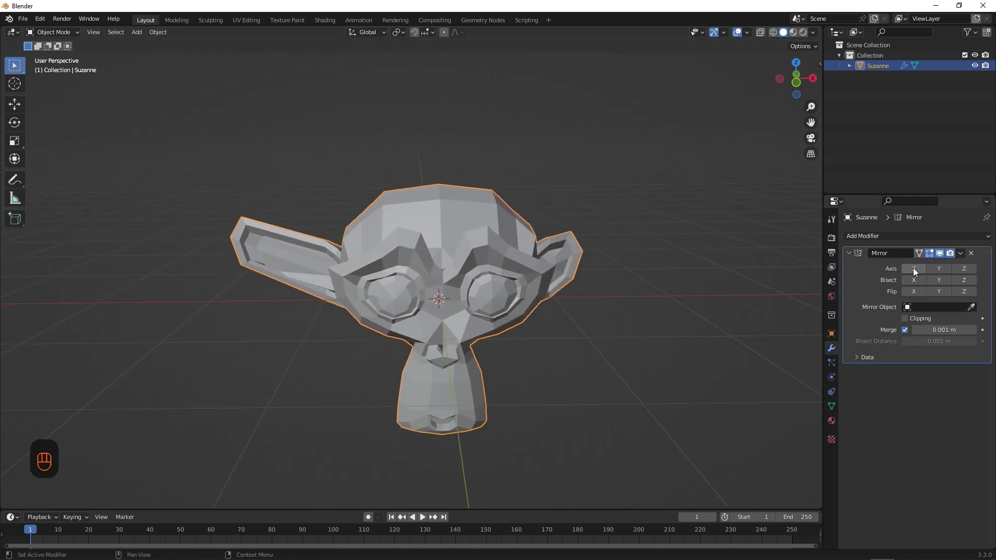
pyautogui.click(913, 268)
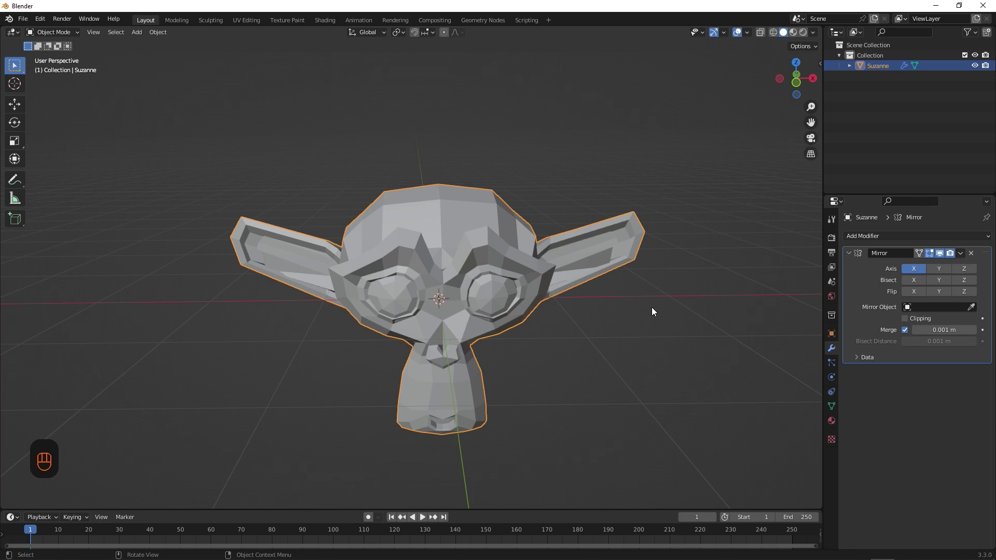
pyautogui.moveTo(653, 307); pyautogui.dragTo(638, 296, button='middle')
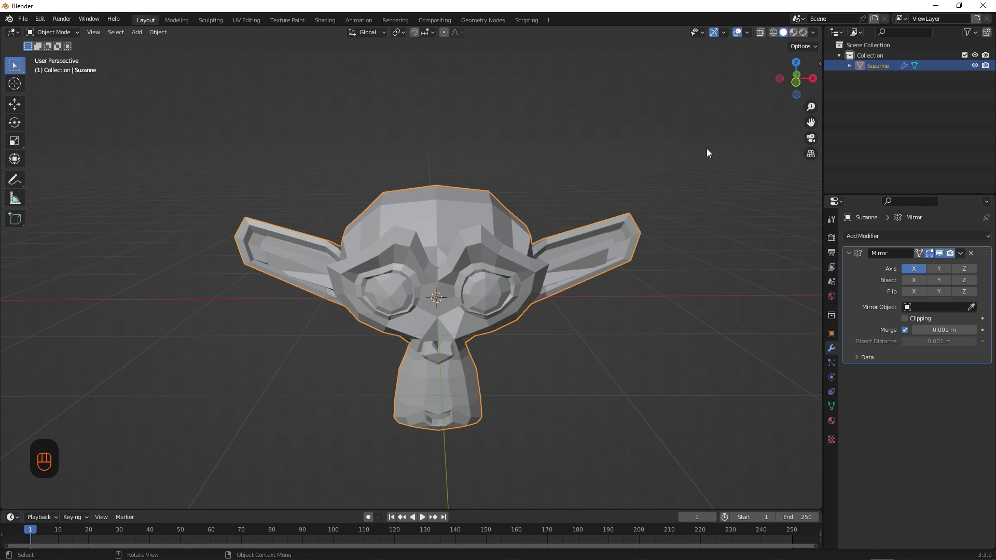
pyautogui.click(759, 32)
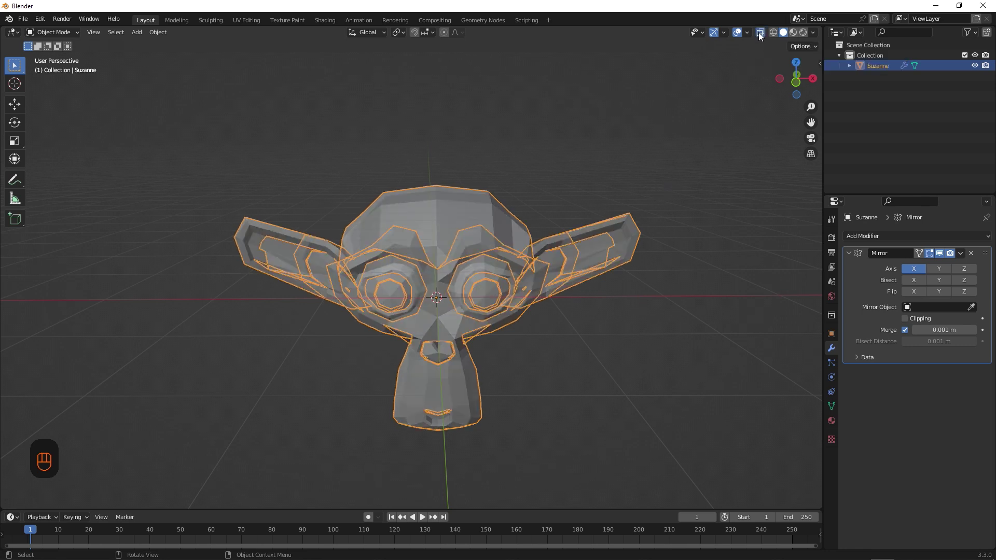
pyautogui.moveTo(522, 175)
pyautogui.mouseDown(button='middle')
pyautogui.moveTo(582, 186)
pyautogui.moveTo(461, 168)
pyautogui.mouseUp(button='middle')
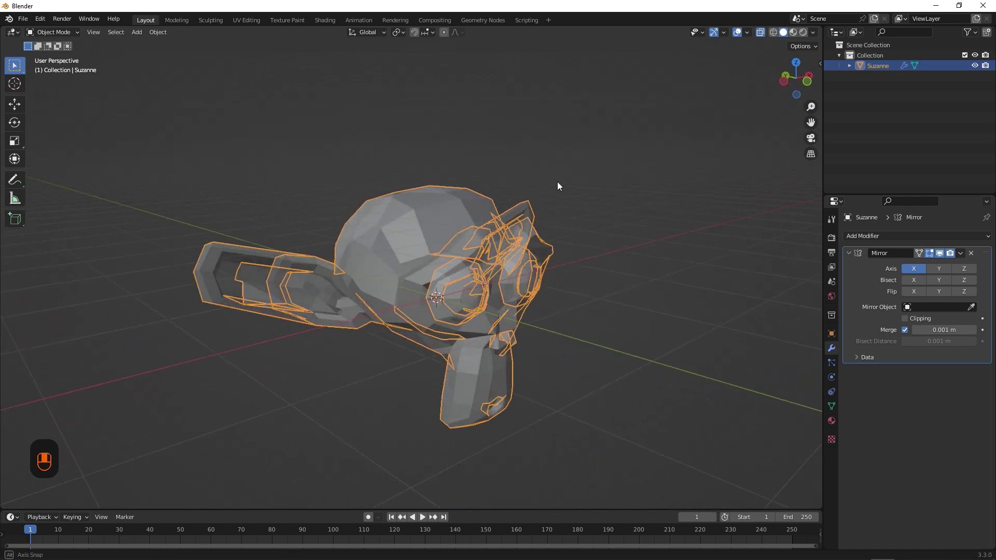
pyautogui.scroll(5, 603, 262)
pyautogui.moveTo(604, 258)
pyautogui.mouseDown(button='middle')
pyautogui.moveTo(642, 236)
pyautogui.moveTo(657, 198)
pyautogui.moveTo(688, 257)
pyautogui.moveTo(678, 281)
pyautogui.moveTo(586, 269)
pyautogui.moveTo(538, 228)
pyautogui.moveTo(715, 62)
pyautogui.mouseUp(button='middle')
pyautogui.scroll(-5, 587, 268)
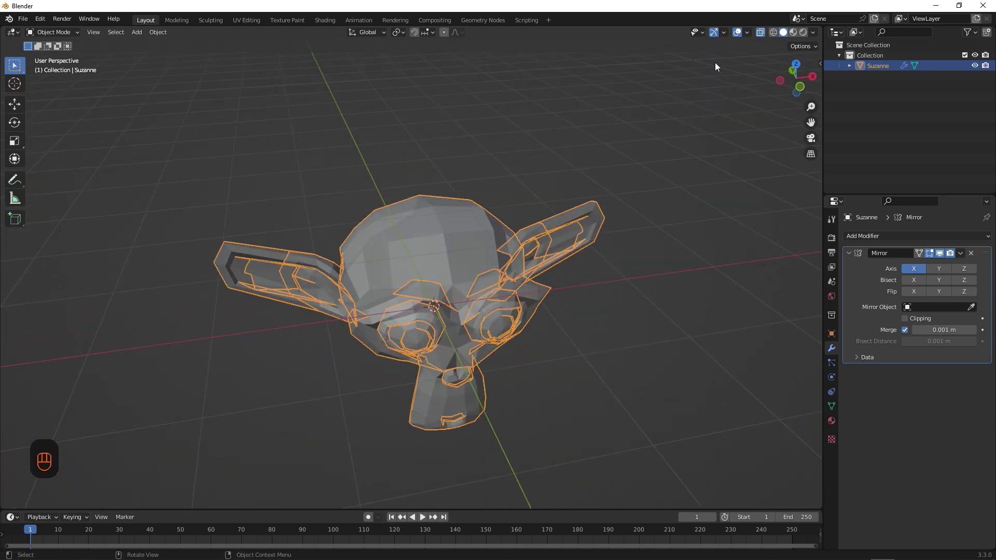
pyautogui.click(761, 33)
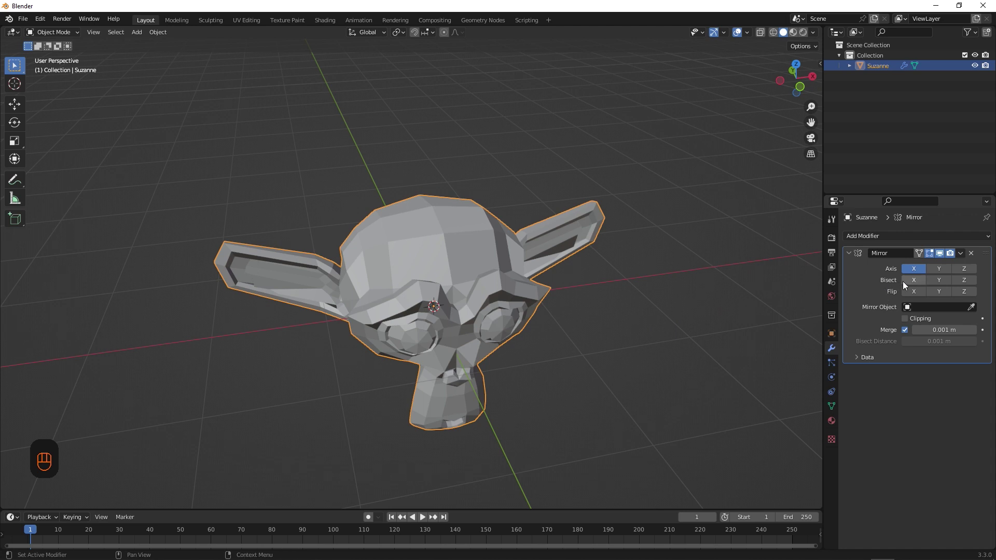
# - Turn on Bisect X and Flip X in Suzanne's Mirror modifier
pyautogui.click(913, 280)
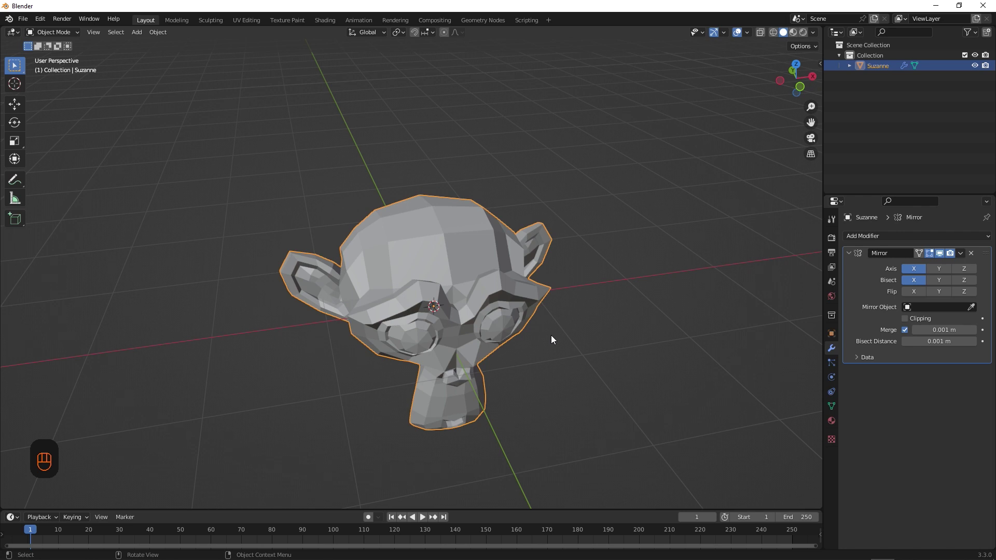
pyautogui.moveTo(551, 336); pyautogui.dragTo(587, 346, button='middle')
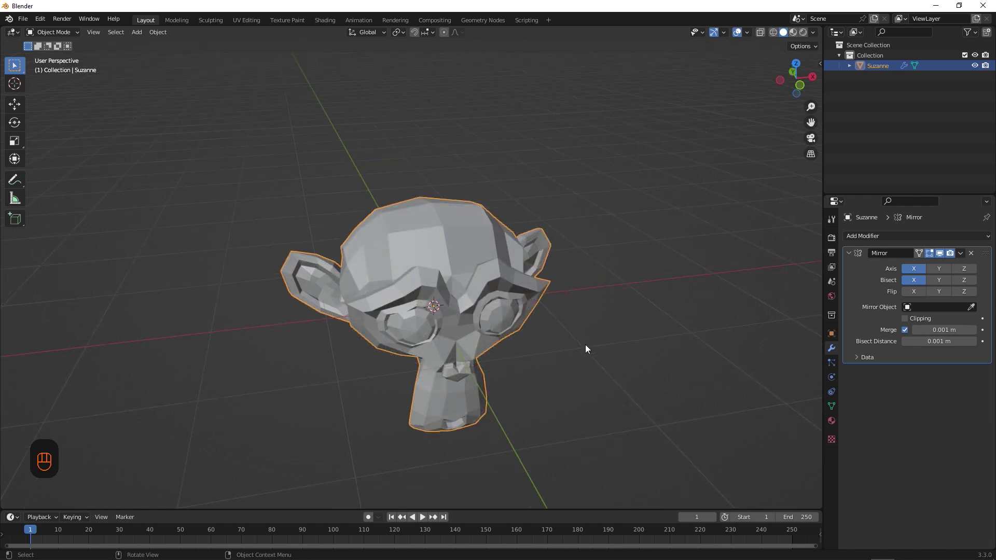
pyautogui.click(909, 291)
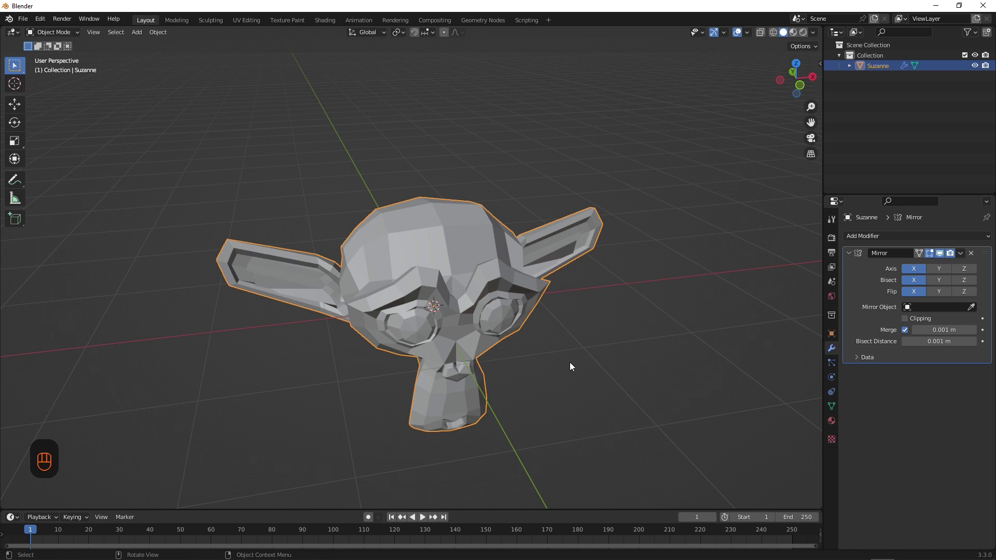
# - Try Y-axis mirroring in the Mirror modifier, then switch the Y options off
pyautogui.moveTo(913, 269)
pyautogui.mouseDown()
pyautogui.moveTo(913, 292)
pyautogui.moveTo(938, 293)
pyautogui.moveTo(938, 280)
pyautogui.mouseUp()
pyautogui.moveTo(694, 305); pyautogui.dragTo(648, 324, button='middle')
pyautogui.click(938, 268)
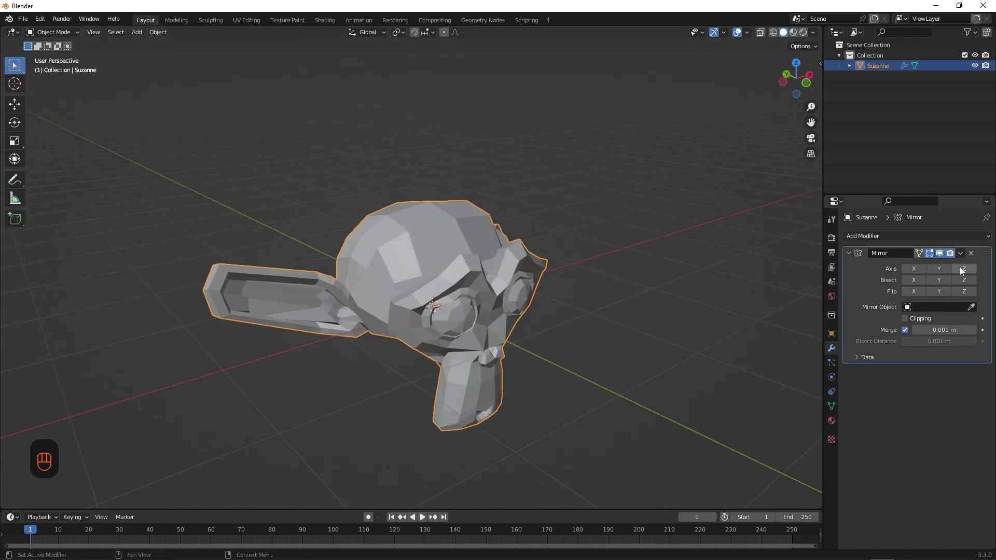
# - Try Z-axis mirroring with bisect and flip, then switch Z off and restore Axis X
pyautogui.moveTo(962, 269); pyautogui.dragTo(962, 291)
pyautogui.moveTo(808, 299); pyautogui.dragTo(586, 290, button='middle')
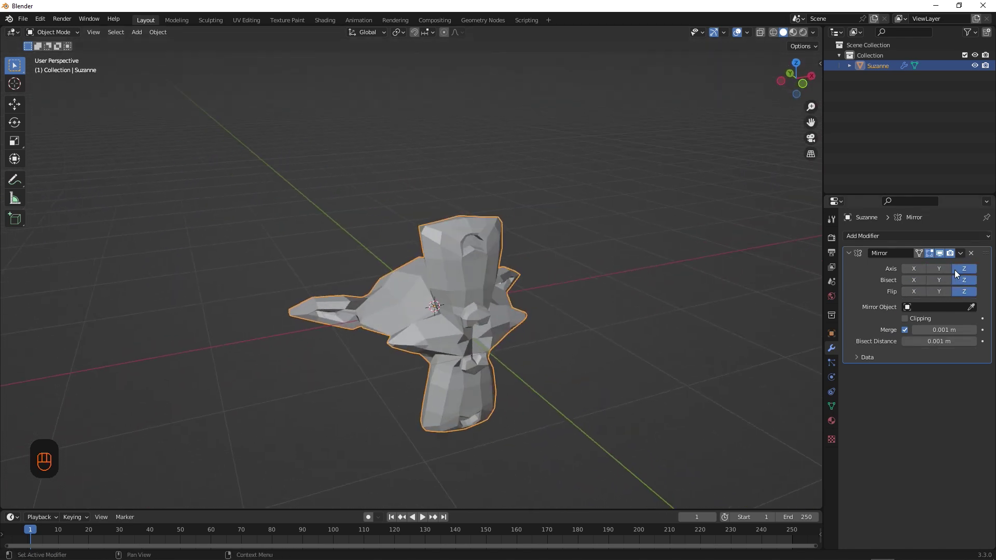
pyautogui.moveTo(955, 270); pyautogui.dragTo(962, 291)
pyautogui.click(913, 269)
pyautogui.moveTo(594, 312); pyautogui.dragTo(588, 314, button='middle')
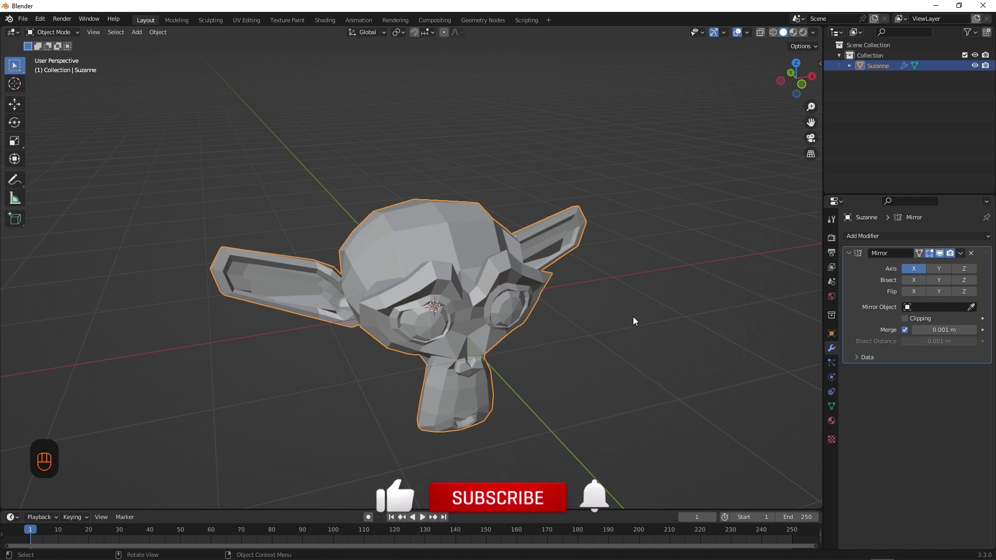
pyautogui.moveTo(617, 322); pyautogui.dragTo(594, 327, button='middle')
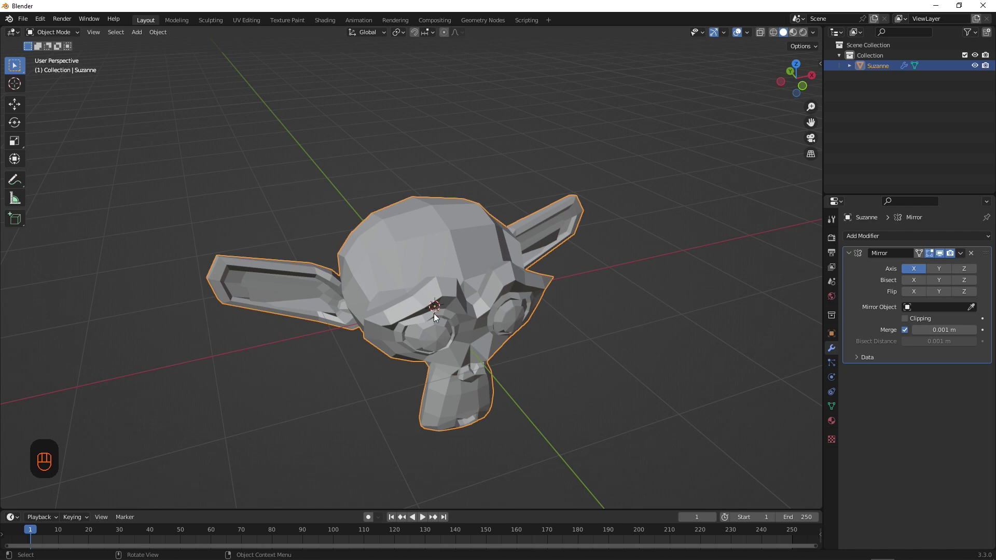
# - Move Suzanne's origin to the 3D cursor placed on its left ear
pyautogui.click(15, 83)
pyautogui.click(270, 267)
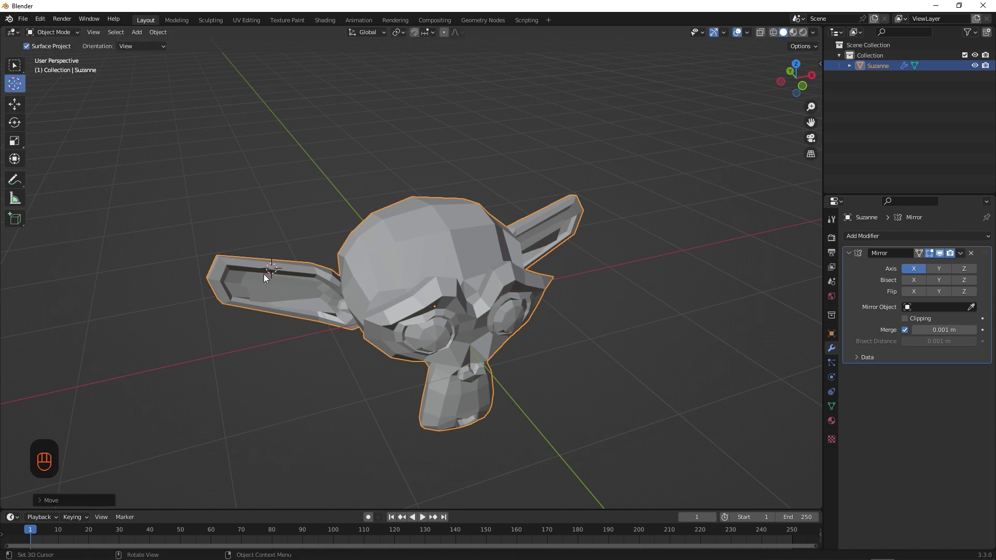
pyautogui.click(15, 104)
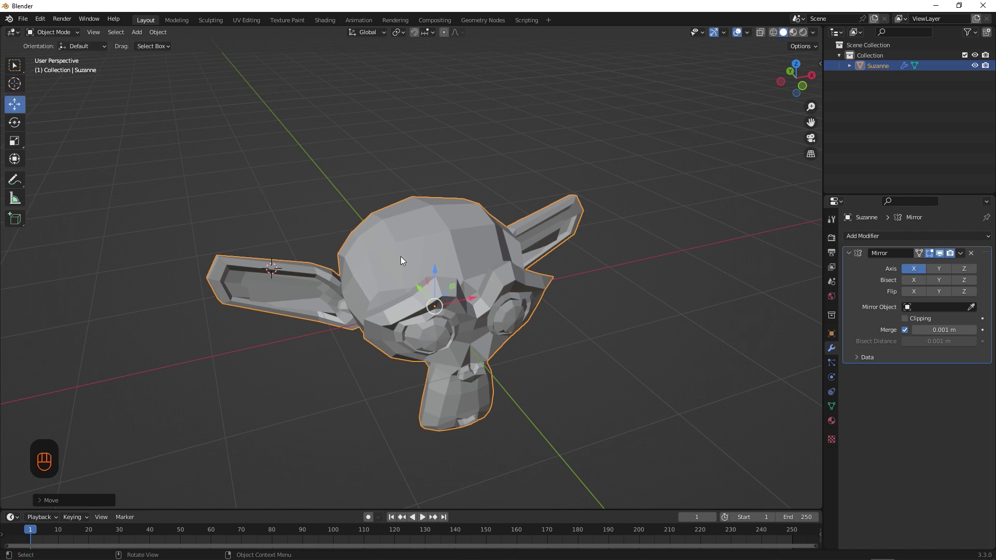
pyautogui.click(155, 33)
pyautogui.moveTo(175, 55)
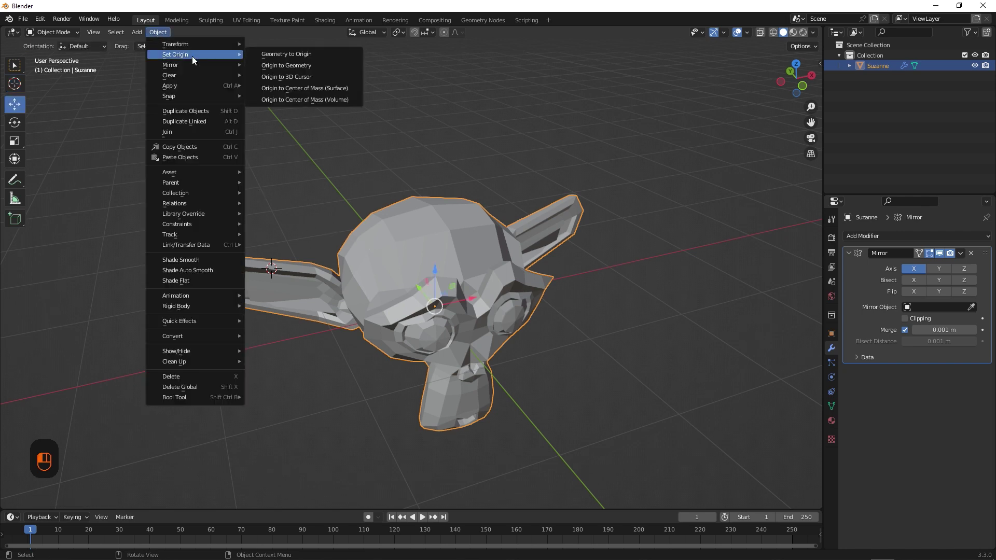
pyautogui.click(330, 78)
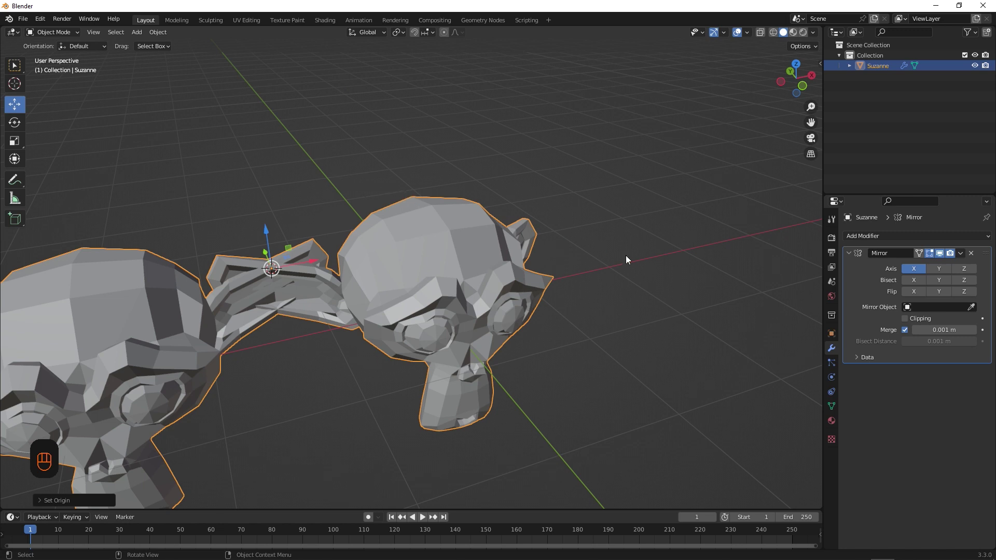
# - Enable Bisect X with Flip X off, producing two monkeys joined ear-to-ear
pyautogui.click(913, 280)
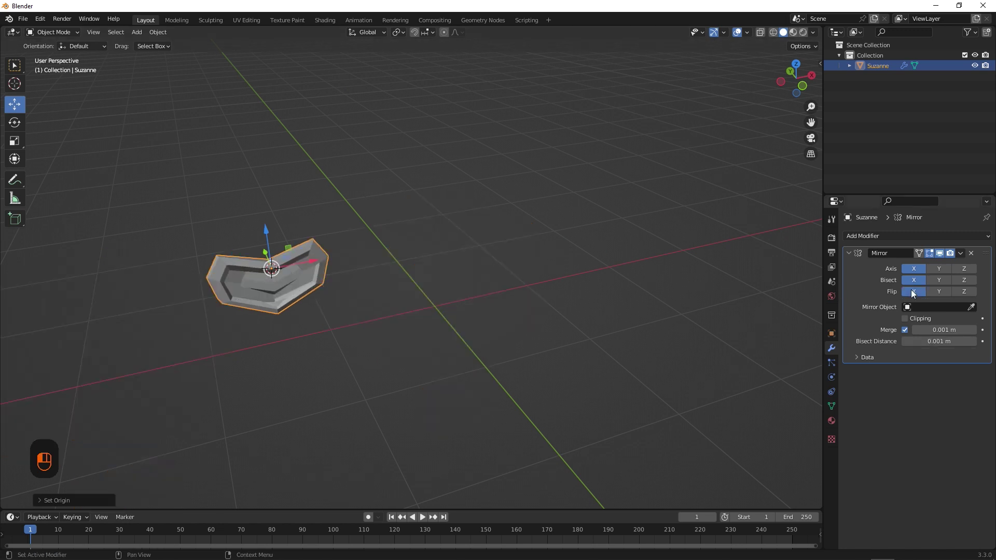
pyautogui.click(913, 292)
pyautogui.moveTo(300, 242); pyautogui.dragTo(402, 139, button='middle')
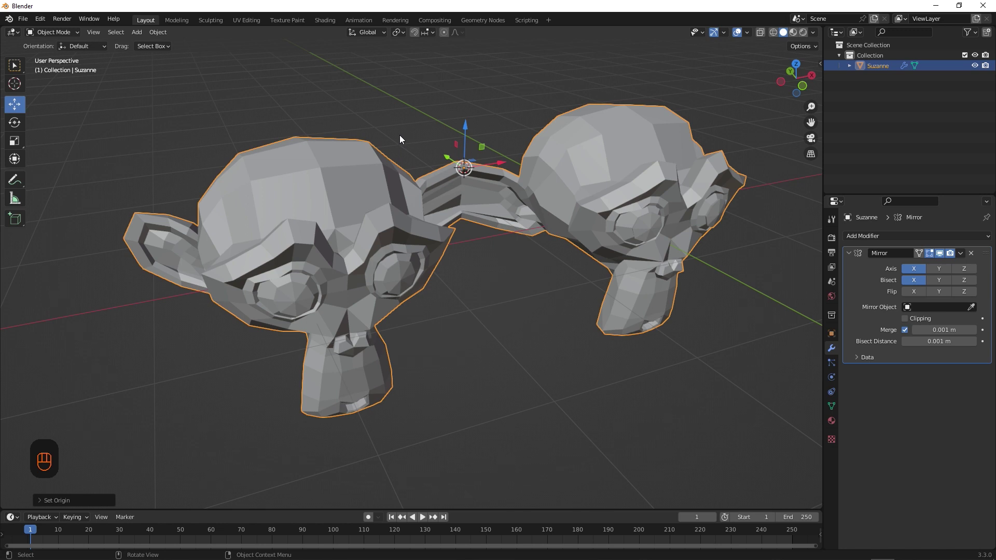
# - Set Suzanne's origin to its geometry, deselect it, and reset the cursor with Shift+C
pyautogui.click(159, 32)
pyautogui.moveTo(177, 54)
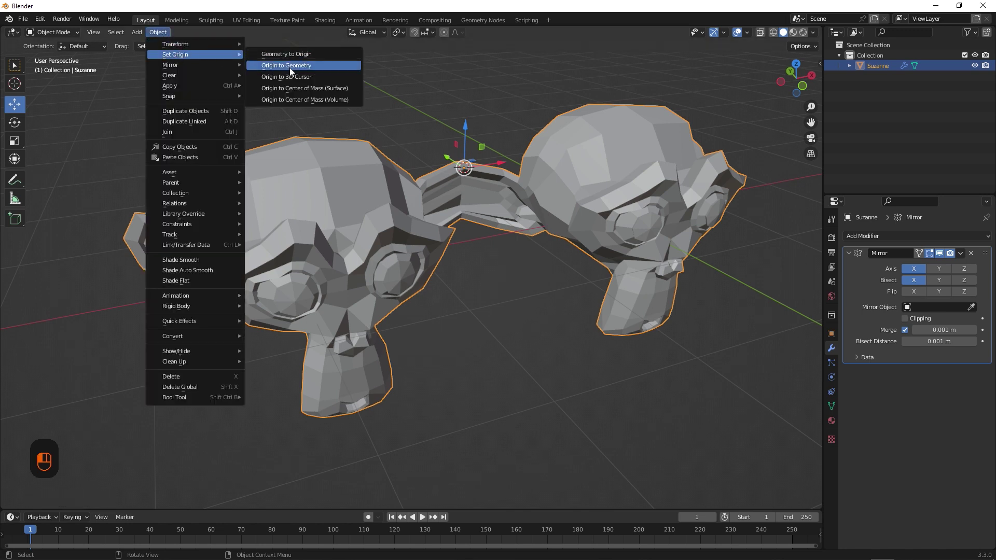
pyautogui.click(327, 67)
pyautogui.moveTo(377, 75)
pyautogui.mouseDown(button='middle')
pyautogui.moveTo(416, 147)
pyautogui.moveTo(423, 130)
pyautogui.moveTo(327, 156)
pyautogui.mouseUp(button='middle')
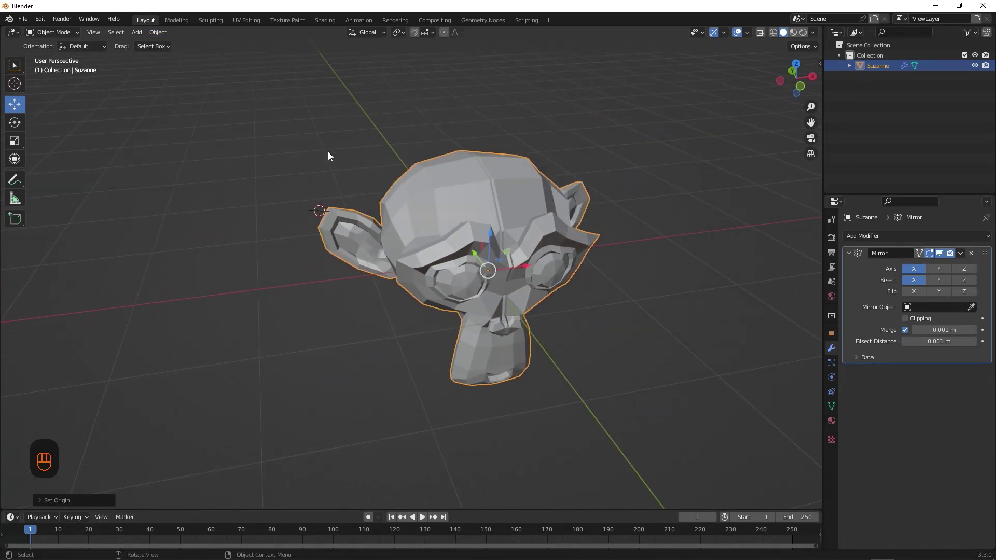
pyautogui.click(227, 246)
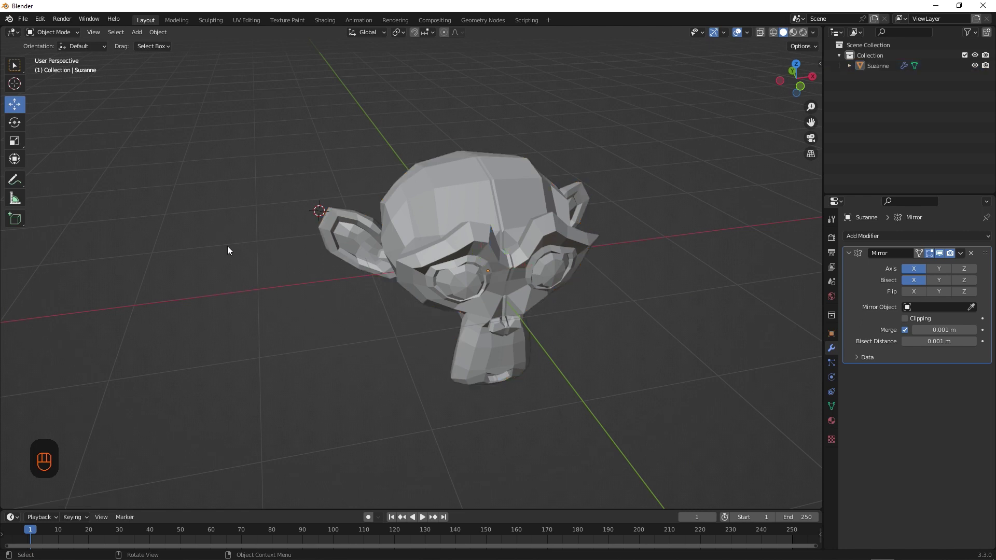
pyautogui.hotkey('shift', 'c')
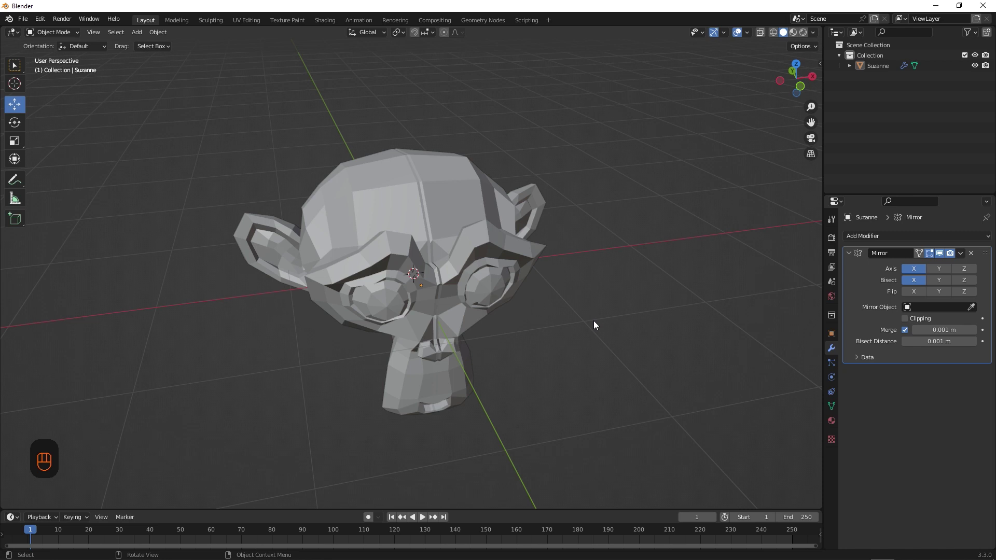
# - Add a Plain Axes empty at the world origin and name it 'Mirror Origin'
pyautogui.hotkey('shift', 'a')
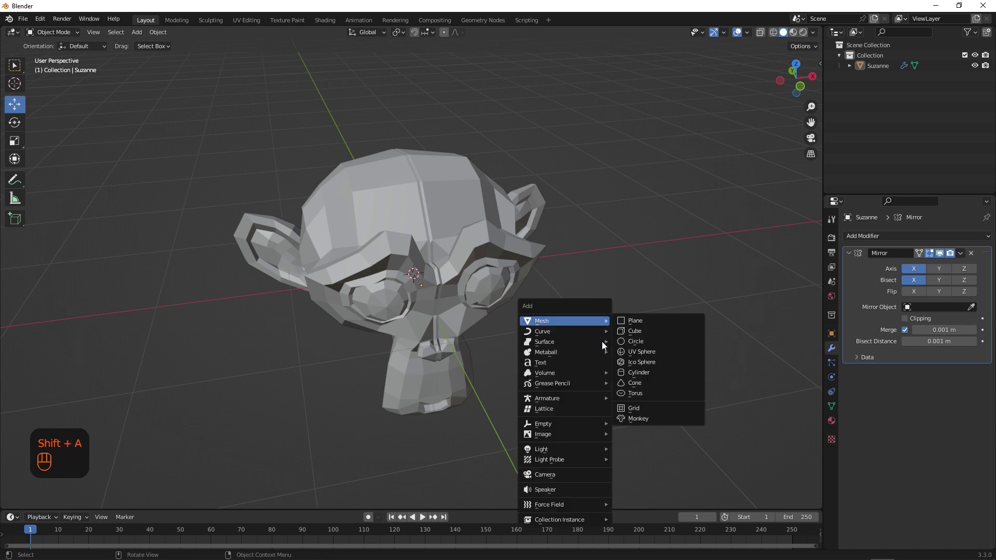
pyautogui.moveTo(565, 424)
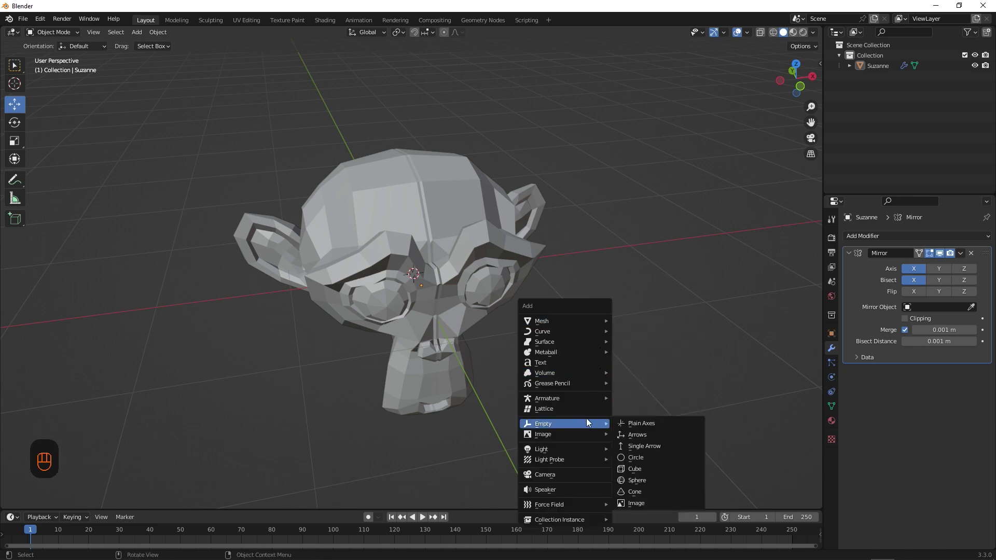
pyautogui.click(660, 425)
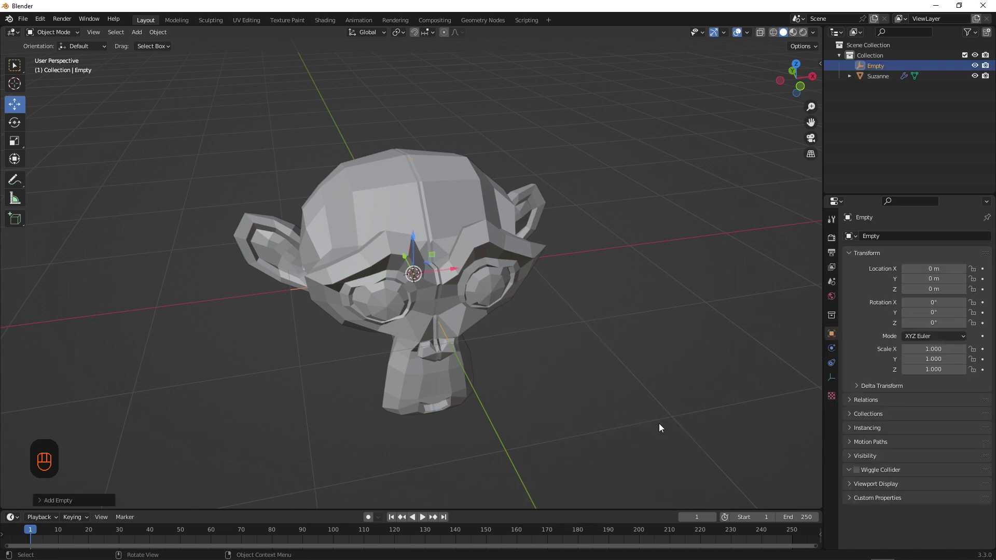
pyautogui.press('F2')
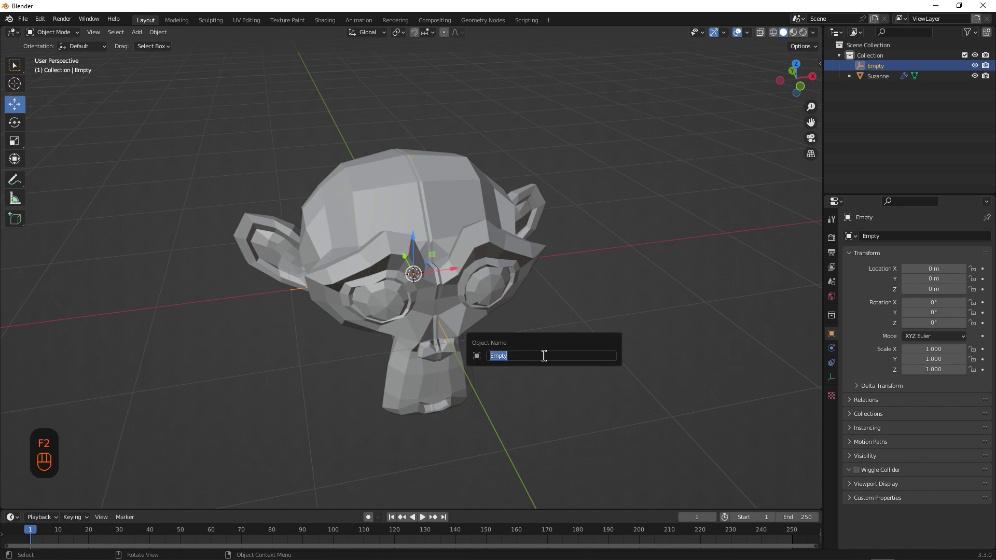
pyautogui.write('Mirror Origin')
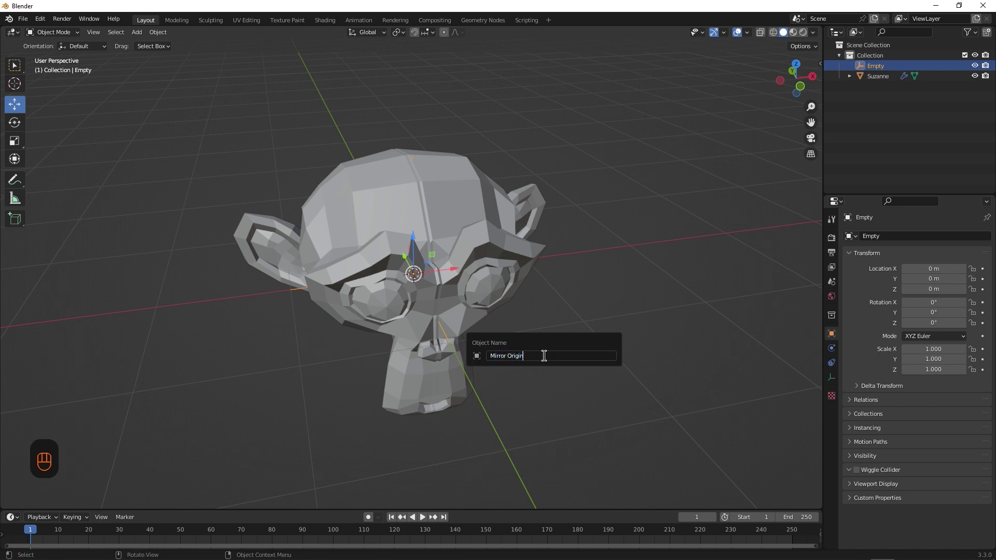
pyautogui.press('Return')
# - Set the Mirror Origin empty as the mirror object of Suzanne's Mirror modifier
pyautogui.click(505, 248)
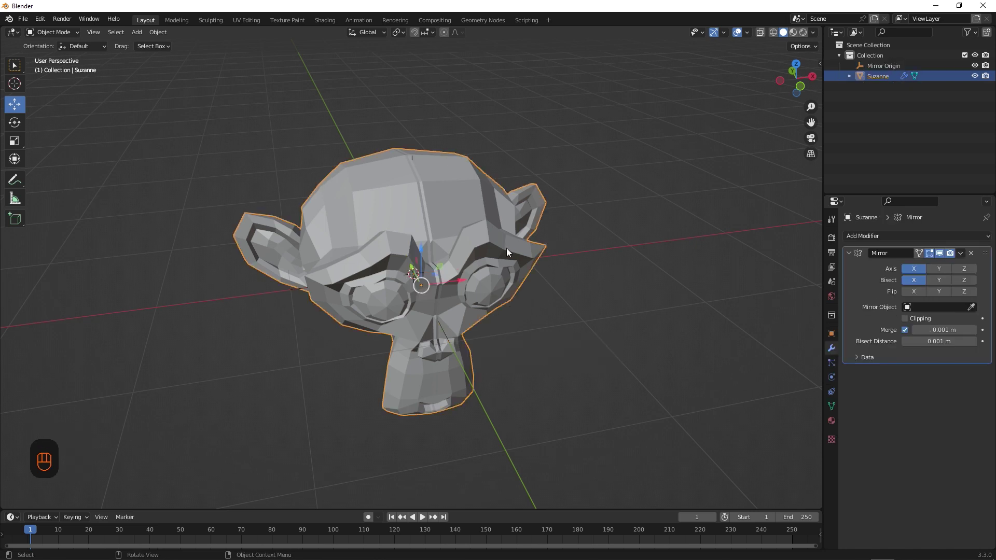
pyautogui.click(953, 309)
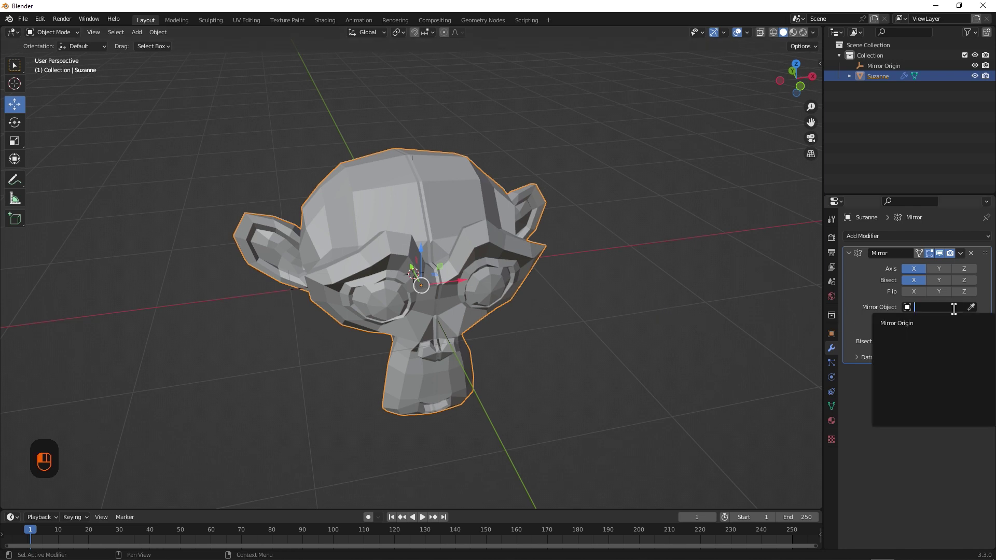
pyautogui.click(898, 323)
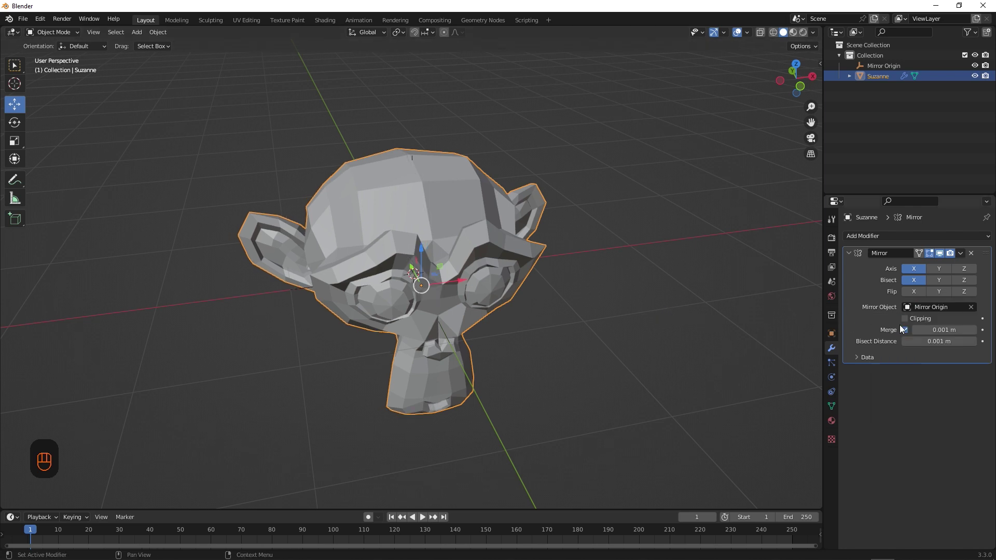
# - Test-move the empty along X and rotate it on Y, then cancel and undo back to the origin
pyautogui.click(882, 66)
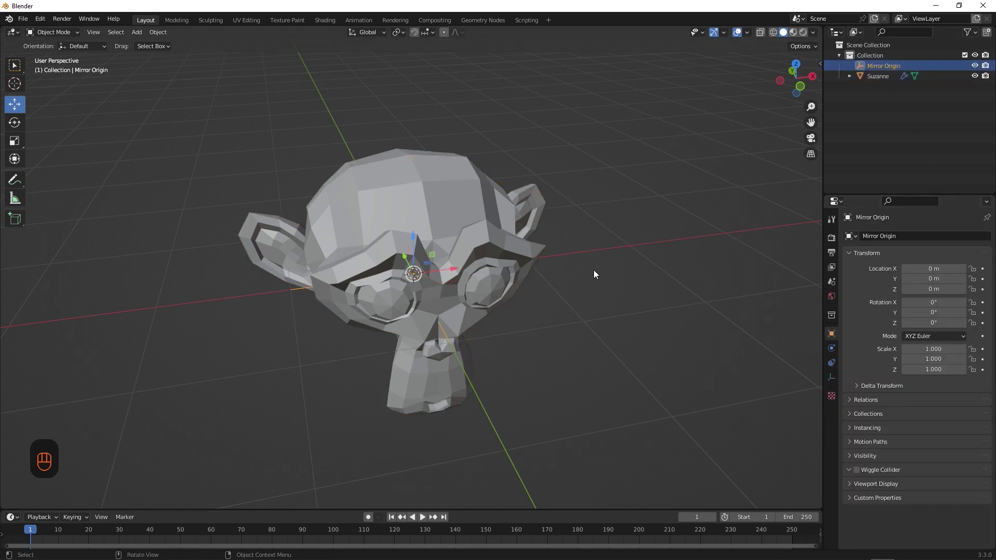
pyautogui.press('g')
pyautogui.press('x')
pyautogui.click(413, 281)
pyautogui.press('r')
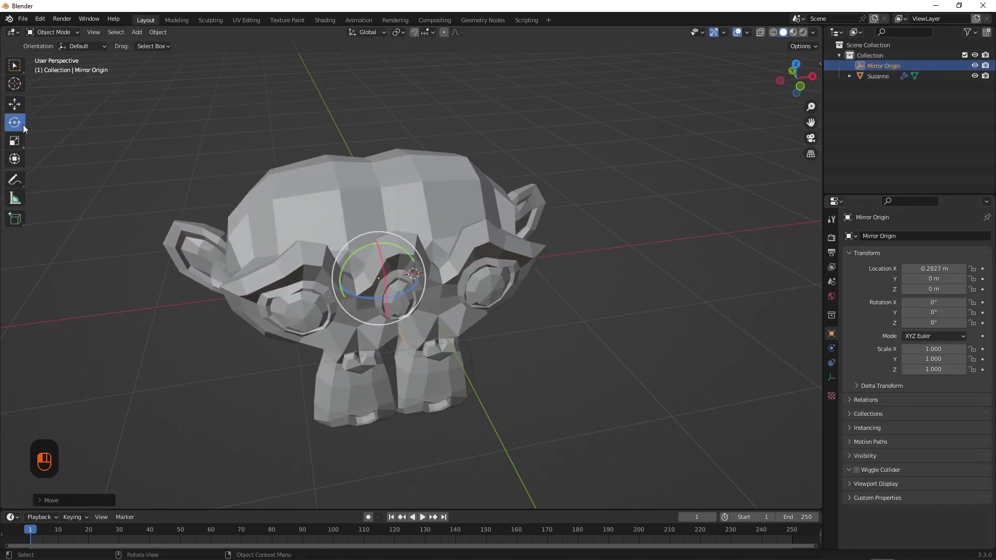
pyautogui.press('y')
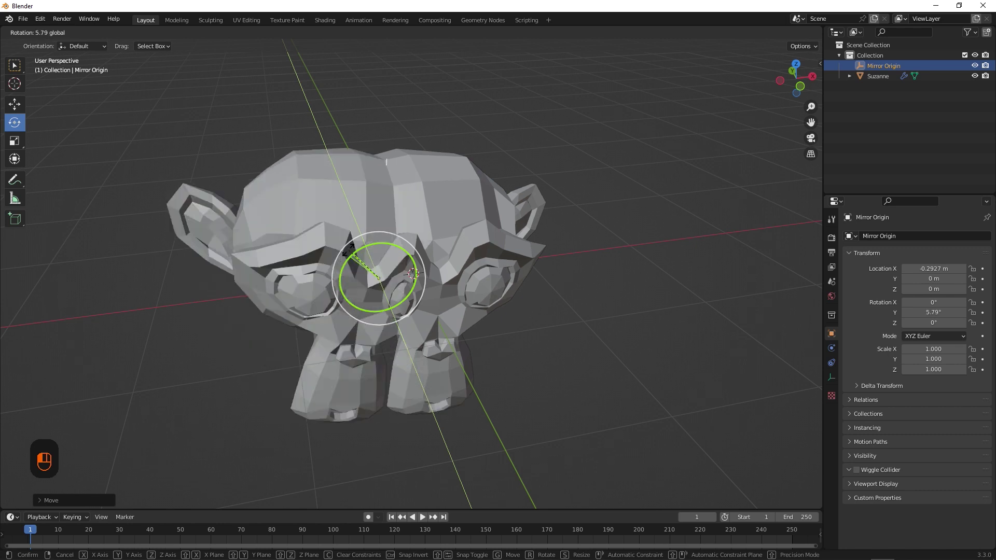
pyautogui.rightClick(359, 238)
pyautogui.hotkey('ctrl', 'z')
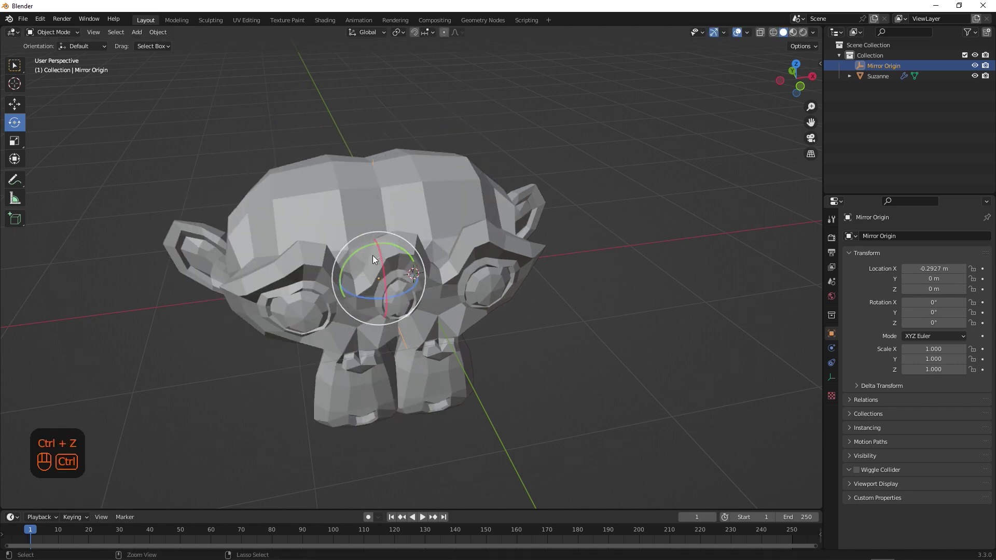
pyautogui.hotkey('ctrl', 'z')
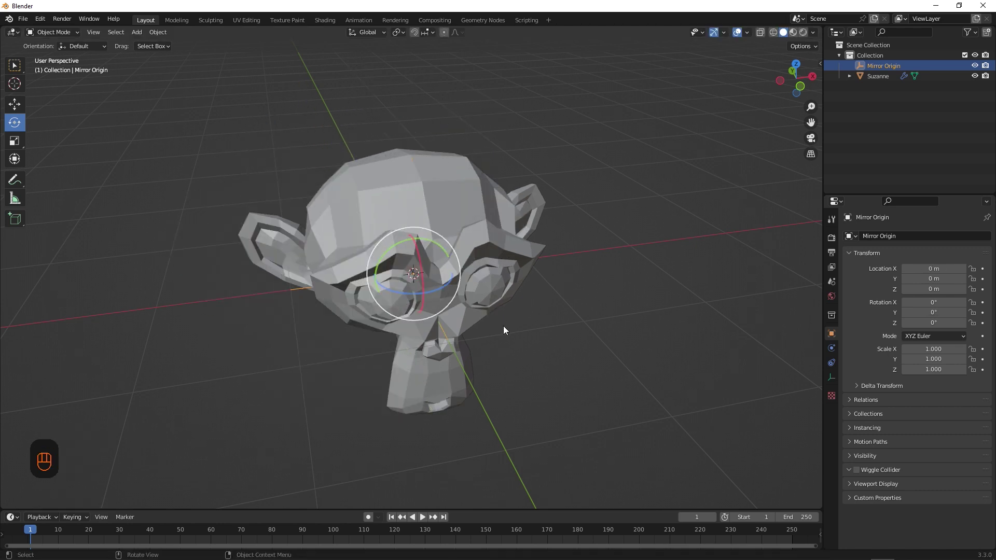
# - Enable Clipping on Suzanne's Mirror modifier, try other Merge and Bisect Distances, then undo to 0.001 m
pyautogui.click(883, 77)
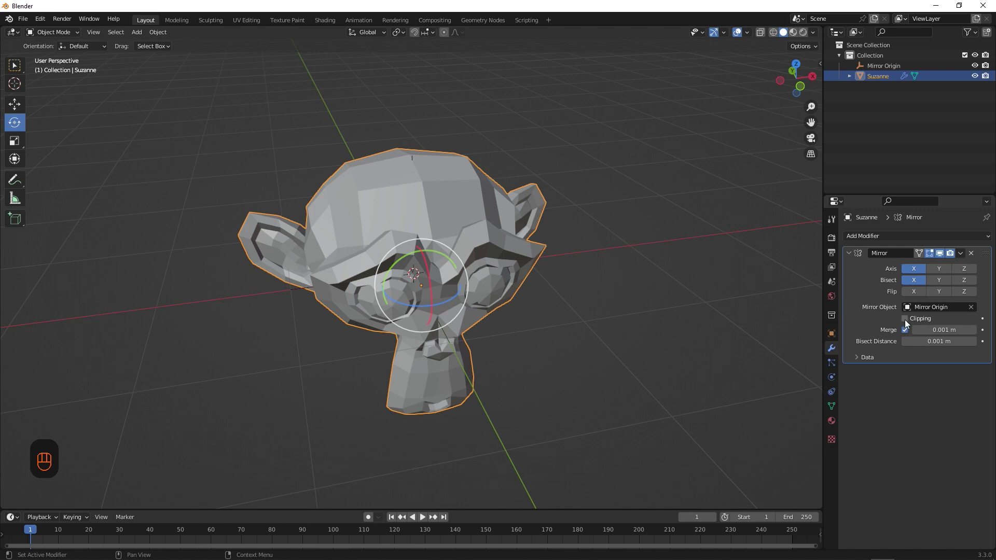
pyautogui.click(927, 318)
pyautogui.moveTo(947, 330); pyautogui.dragTo(965, 330)
pyautogui.moveTo(965, 330); pyautogui.dragTo(957, 330)
pyautogui.moveTo(957, 330); pyautogui.dragTo(933, 330)
pyautogui.moveTo(939, 343); pyautogui.dragTo(973, 341)
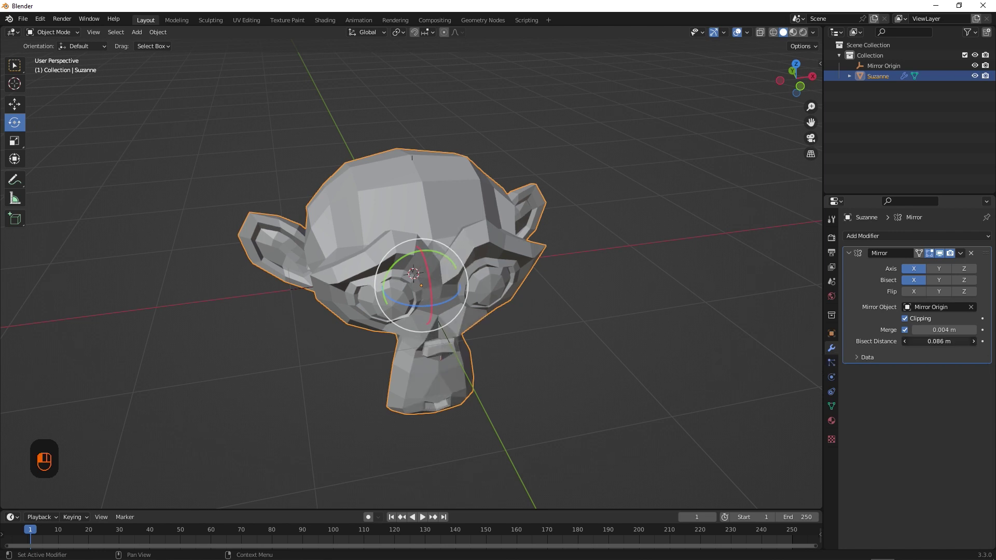
pyautogui.moveTo(973, 341); pyautogui.dragTo(933, 349)
pyautogui.hotkey('ctrl', 'z')
pyautogui.hotkey('ctrl', 'z')
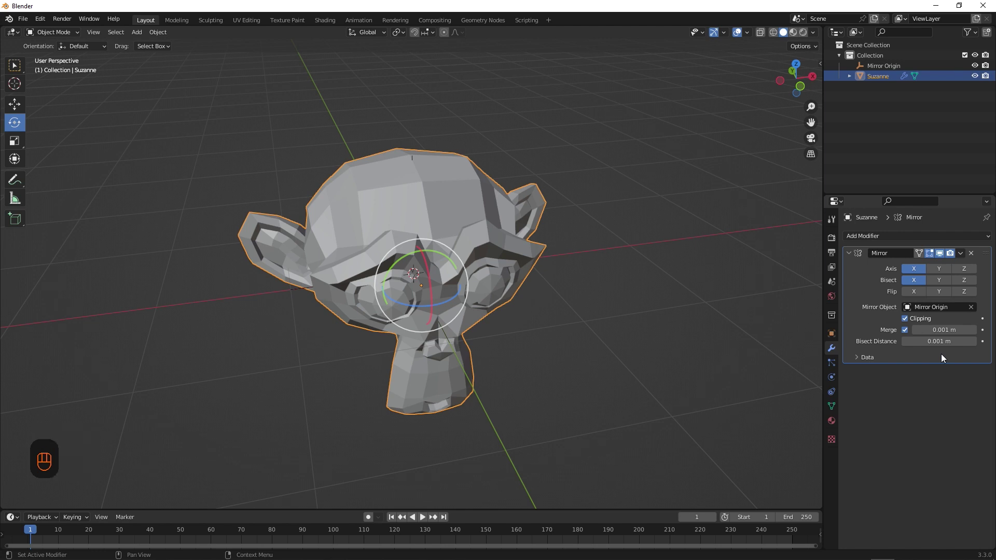
# - Expand the Data subpanel, delete Suzanne's Mirror modifier, then deselect and reselect Suzanne
pyautogui.click(857, 357)
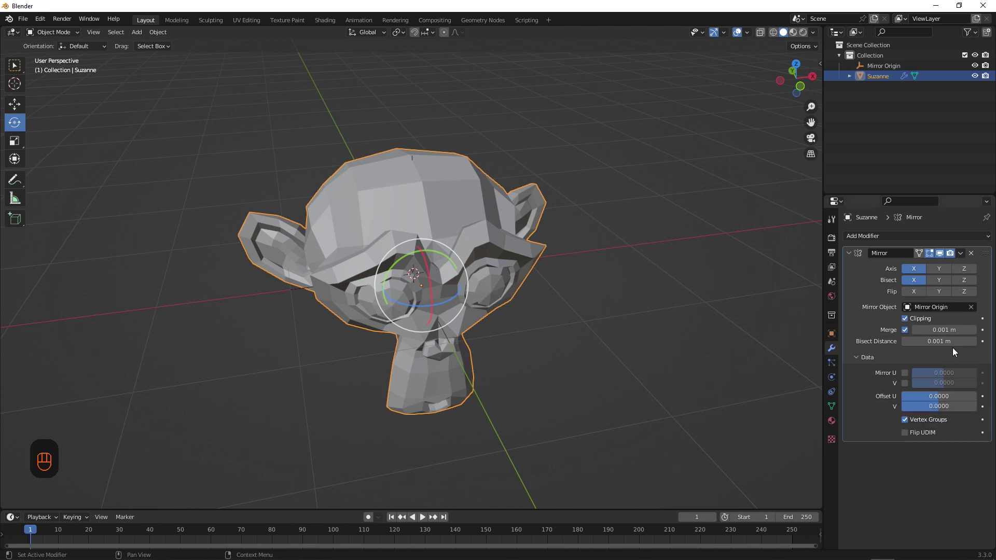
pyautogui.click(971, 253)
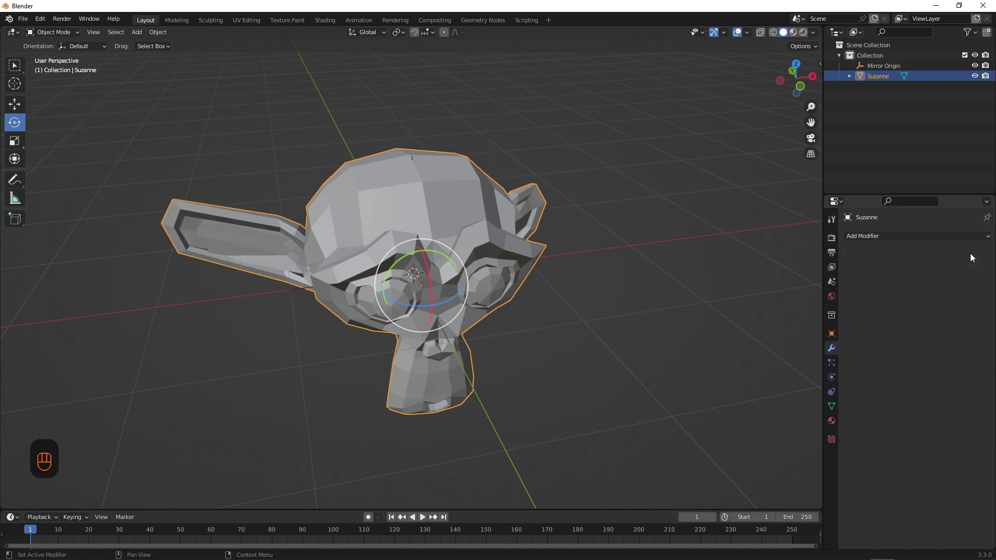
pyautogui.click(613, 292)
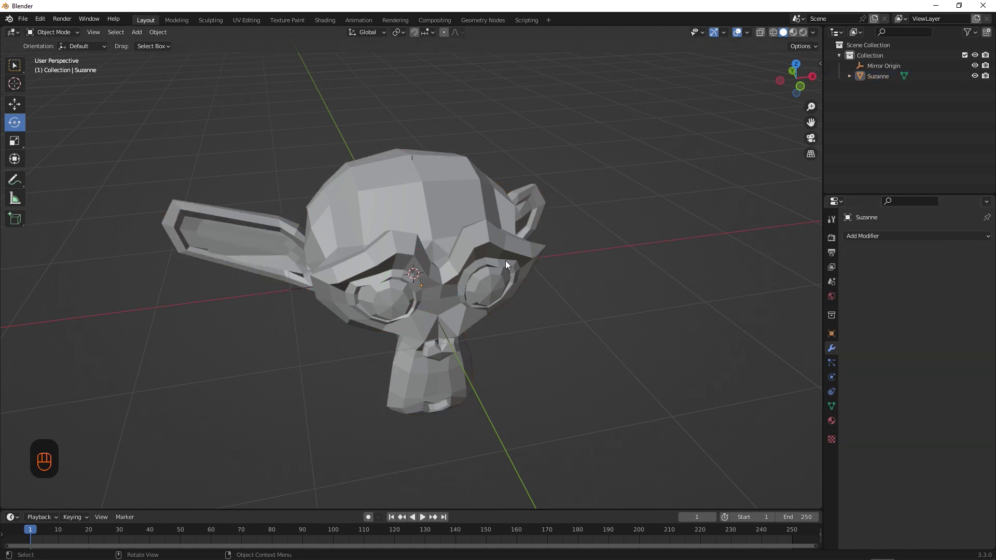
pyautogui.click(483, 252)
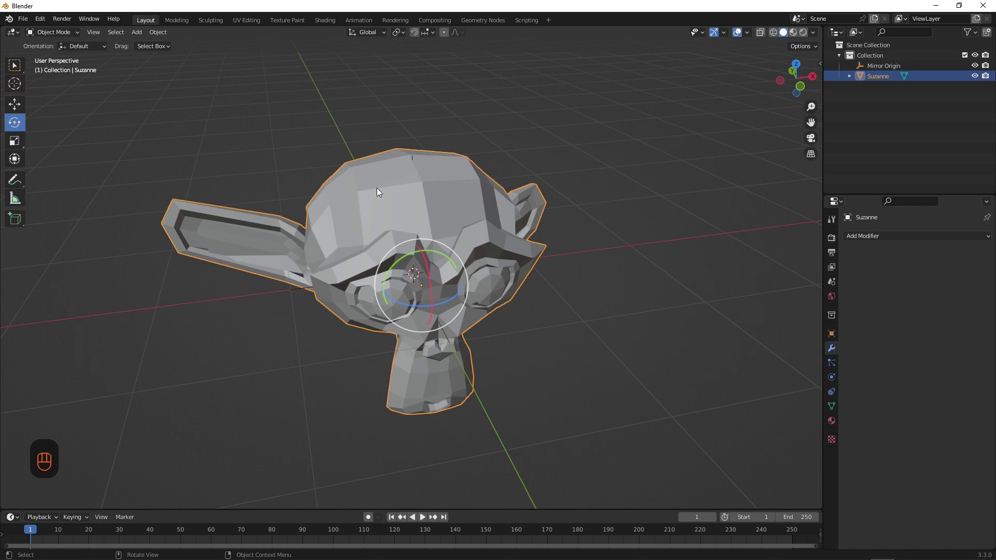
# - Mirror Suzanne on global X, undo the flip, and start an Interactive Mirror from Object > Mirror
pyautogui.click(160, 32)
pyautogui.moveTo(195, 65)
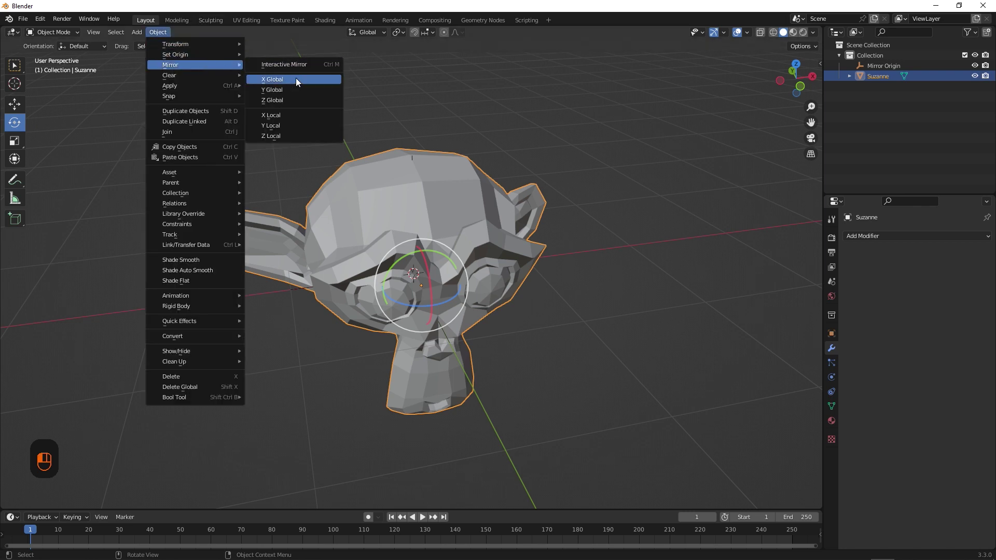
pyautogui.click(299, 79)
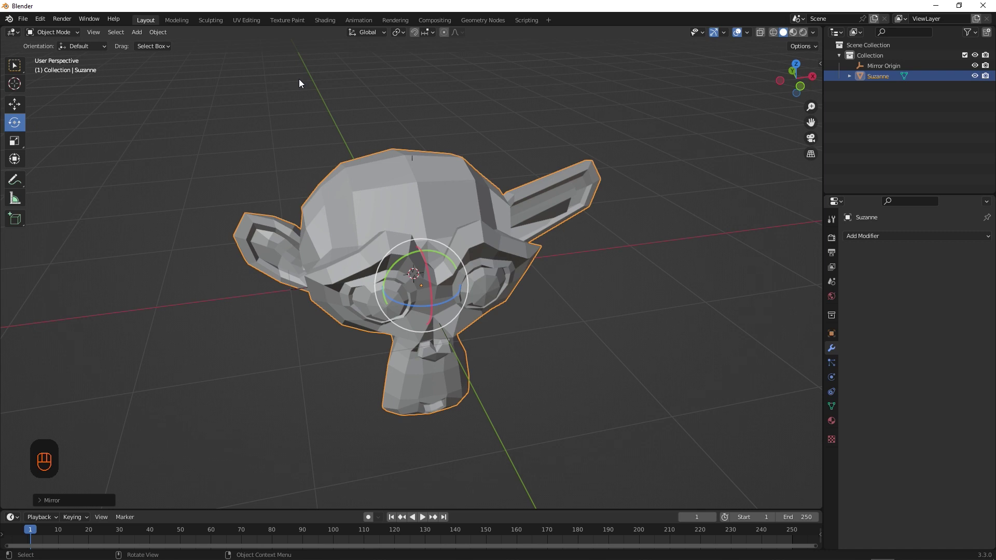
pyautogui.hotkey('ctrl', 'z')
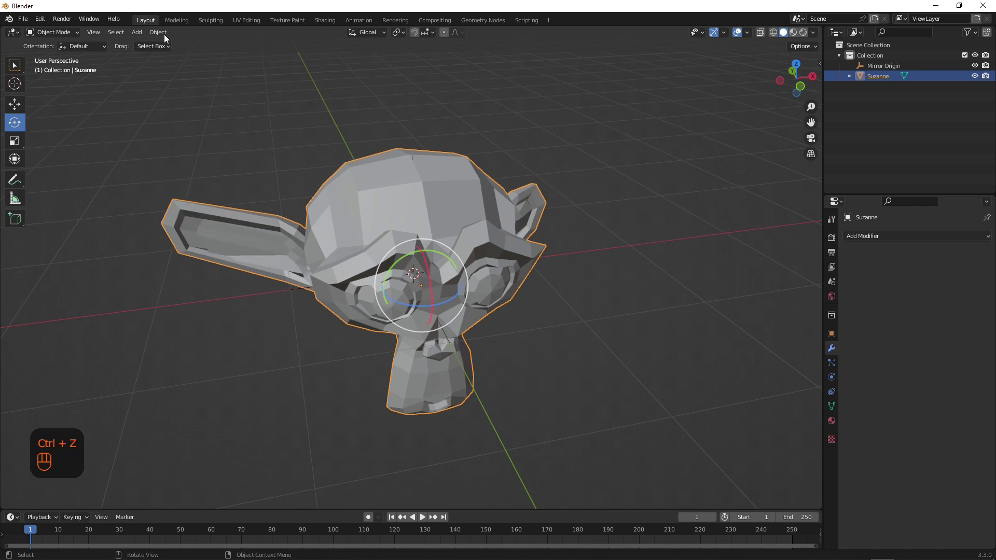
pyautogui.click(164, 34)
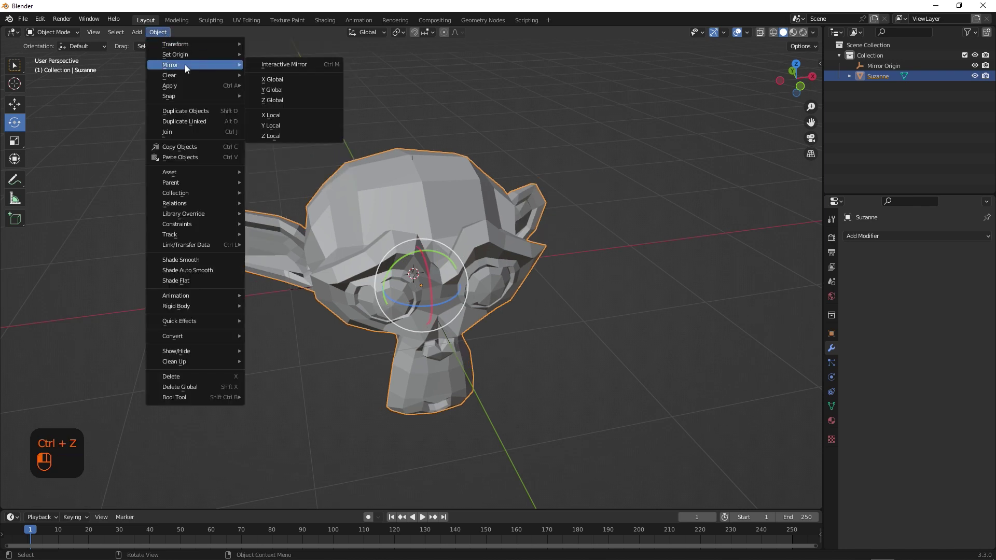
pyautogui.moveTo(170, 65)
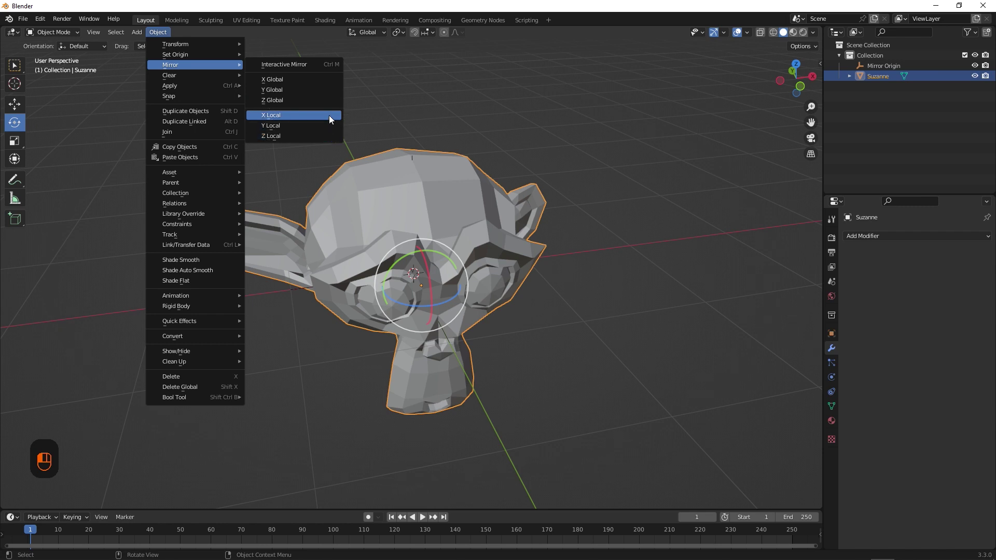
pyautogui.click(314, 65)
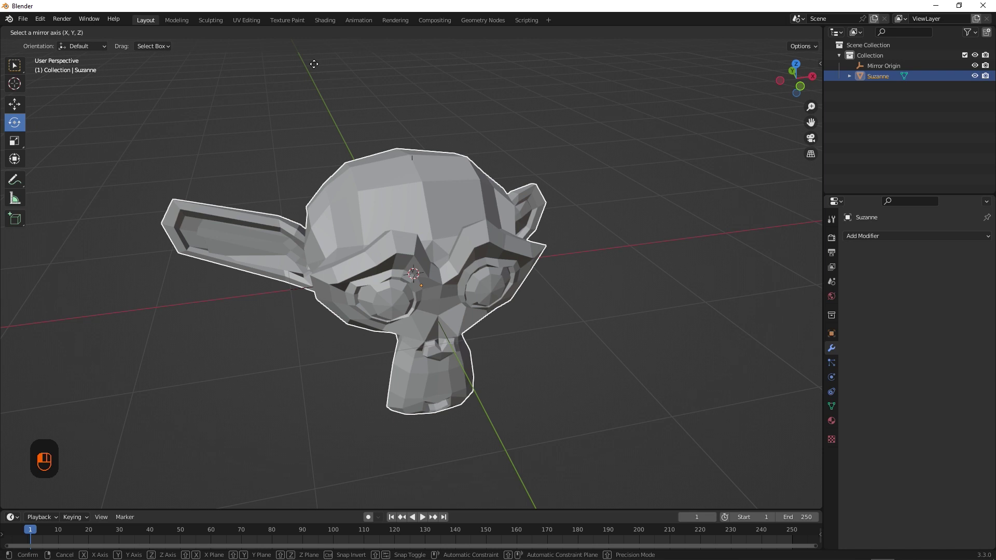
# - Preview mirroring on the X and Y axes, then cancel so Suzanne stays unflipped
pyautogui.press('x')
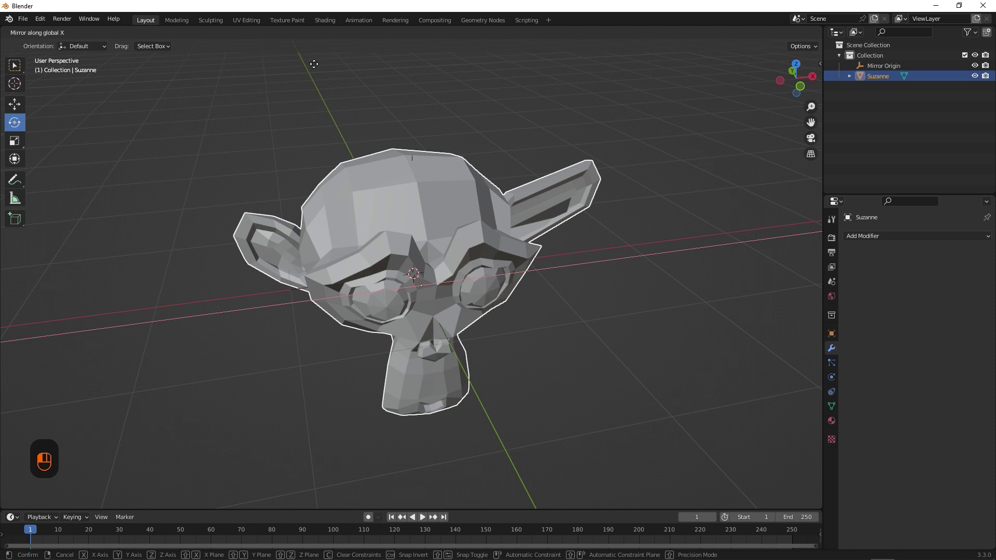
pyautogui.press('y')
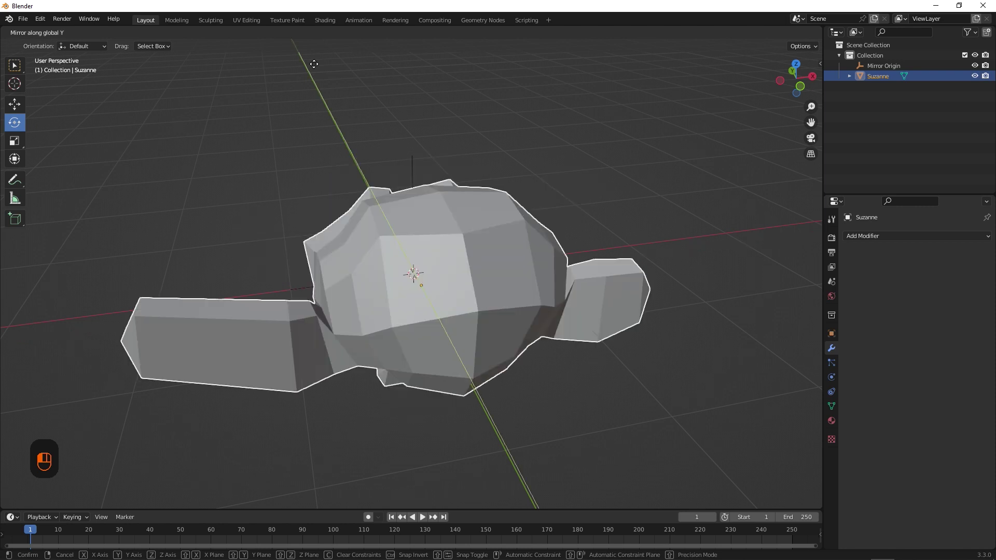
pyautogui.click(313, 64)
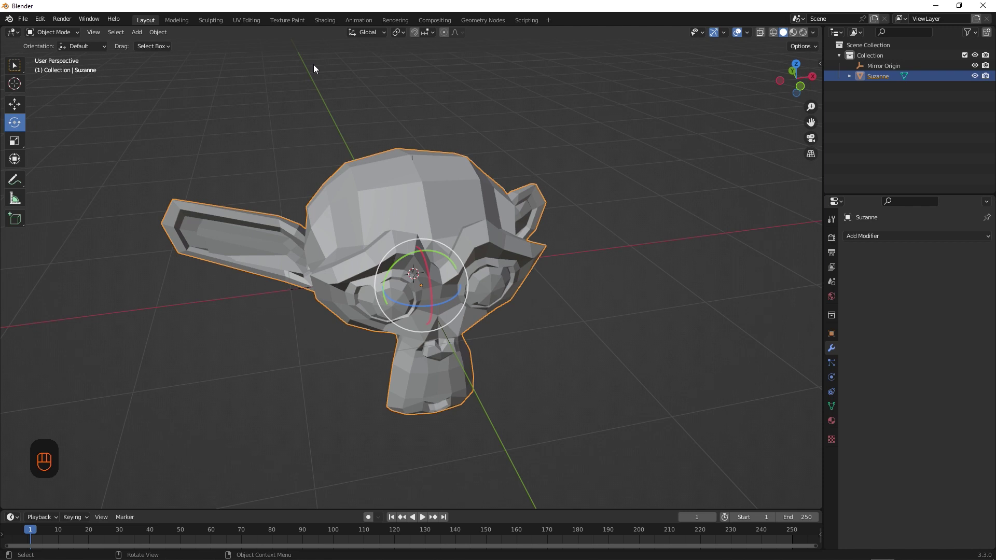